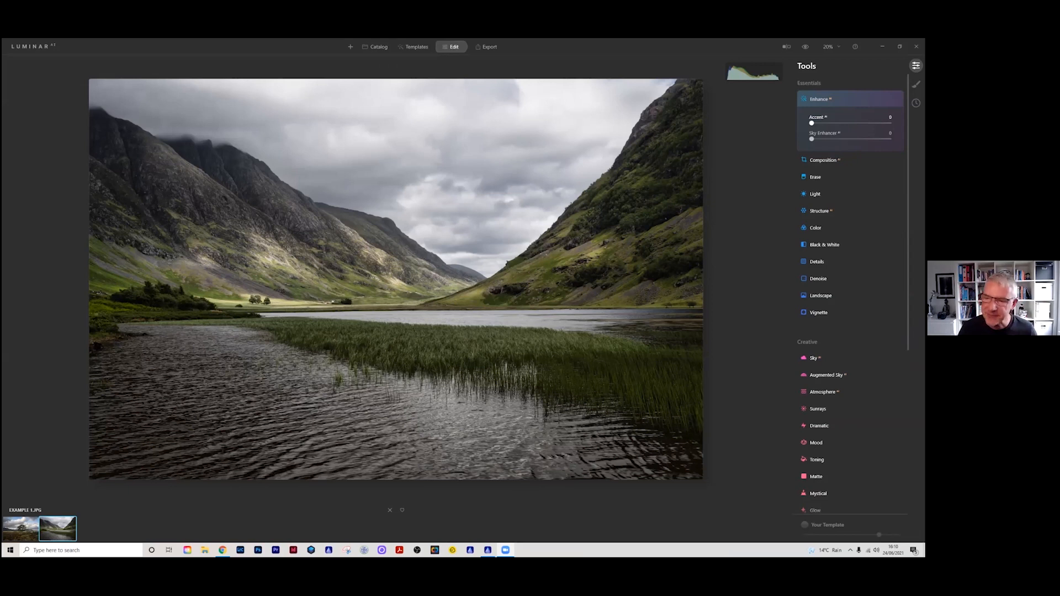
Step: Set the Enhance tool's Accent to 33 and compare the photo with its original
left_click_drag(811, 123, 838, 123)
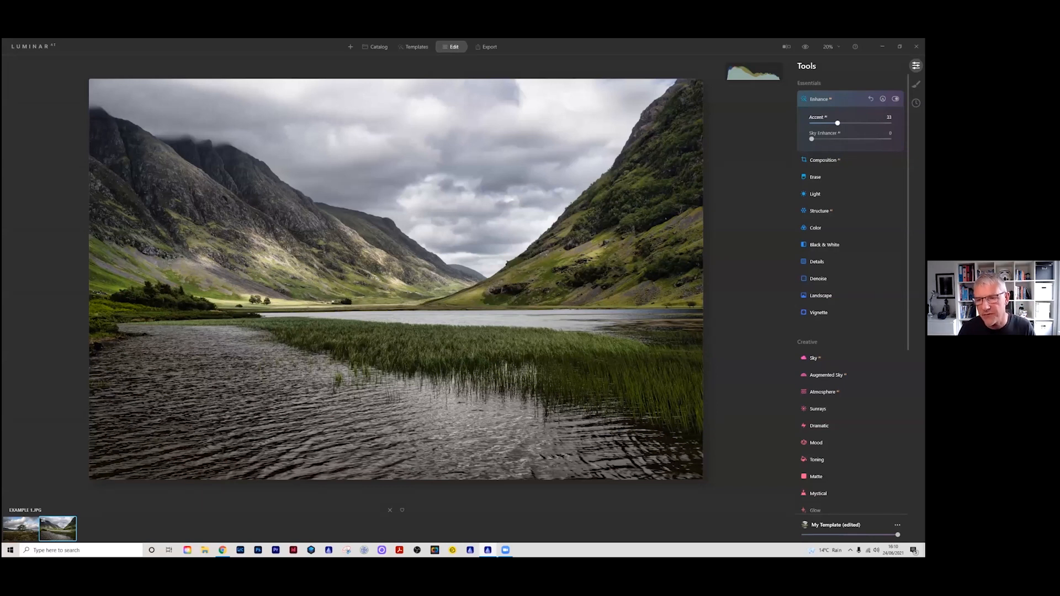
left_click(806, 47)
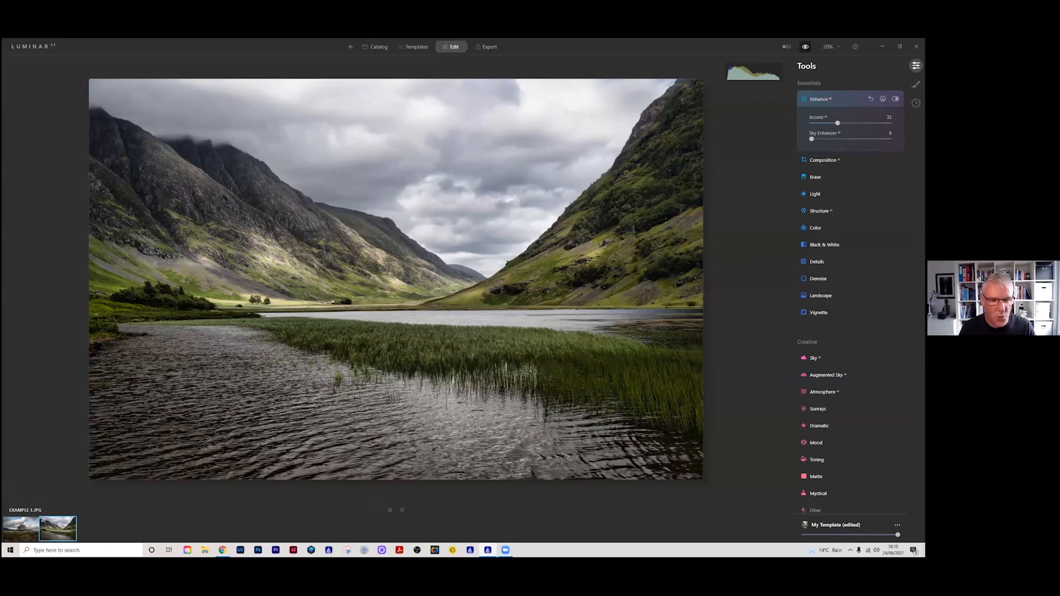
left_click(806, 46)
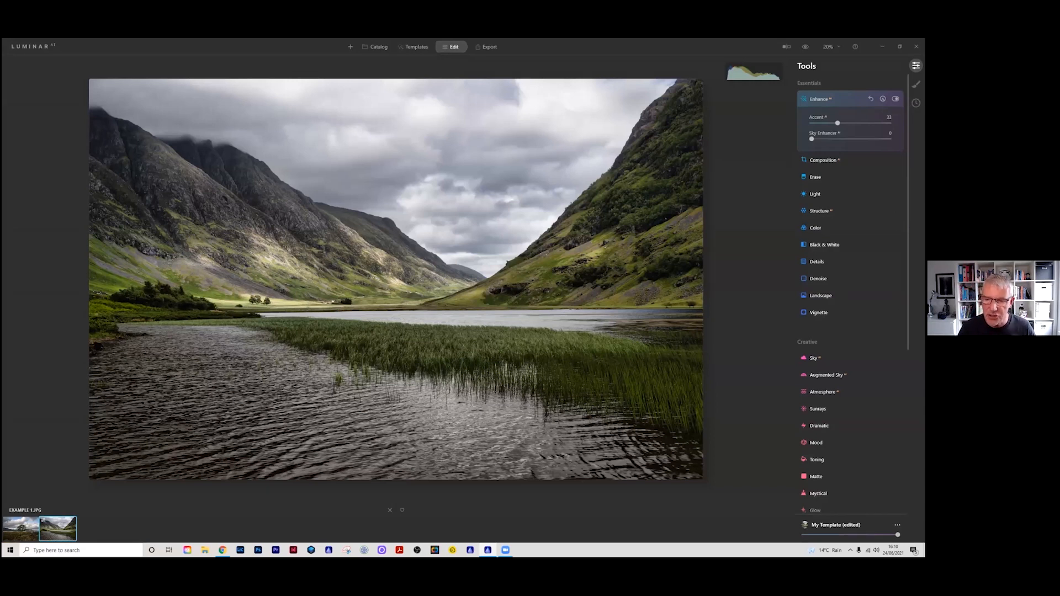
Step: Set the Structure amount to 36 and erase the effect from the foreground water with a paint mask eraser of radius 142
left_click(819, 211)
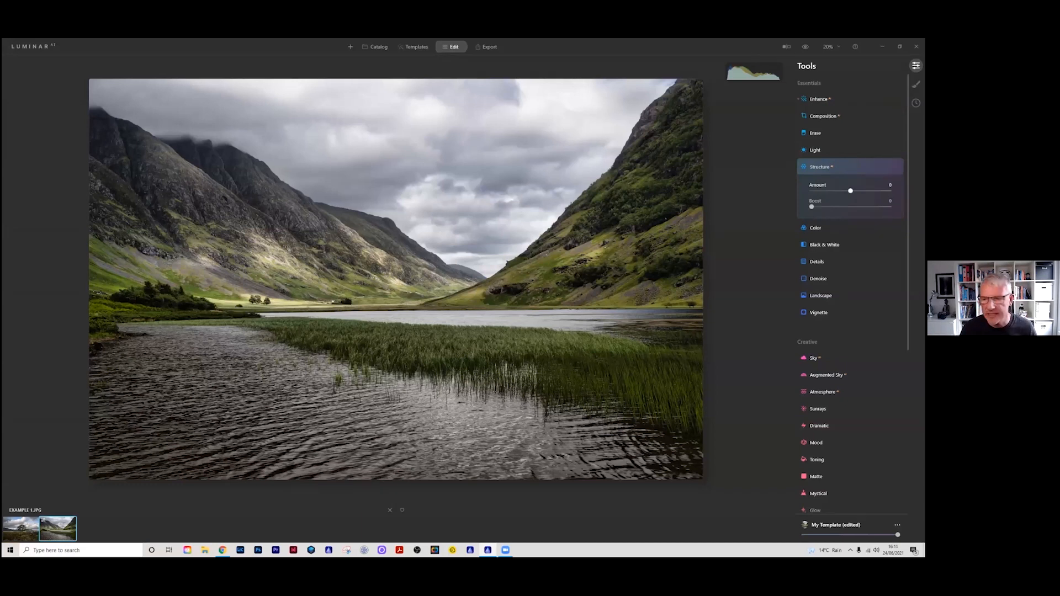
left_click_drag(850, 191, 863, 190)
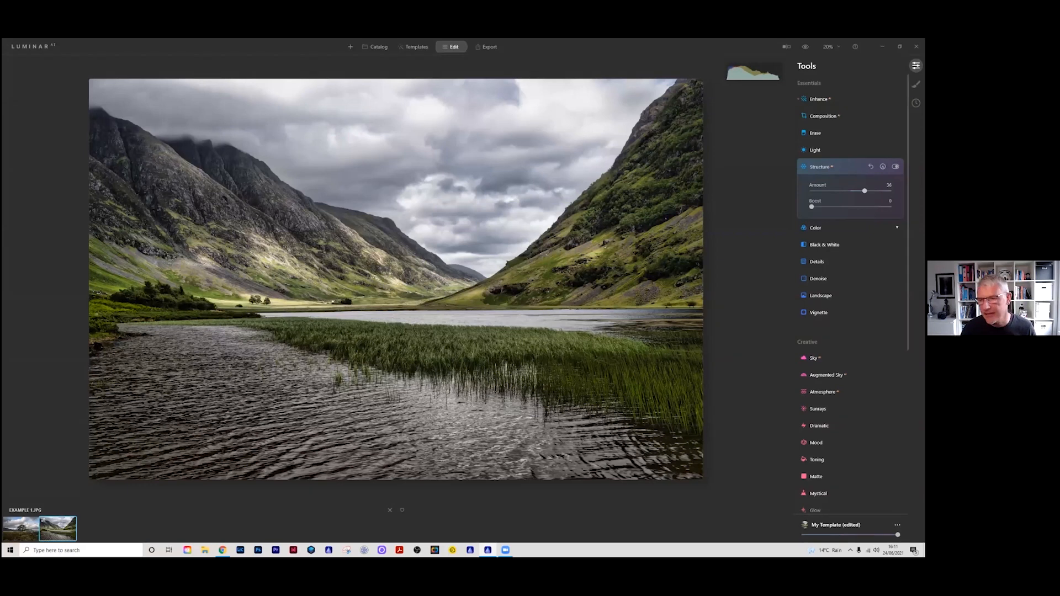
left_click(883, 167)
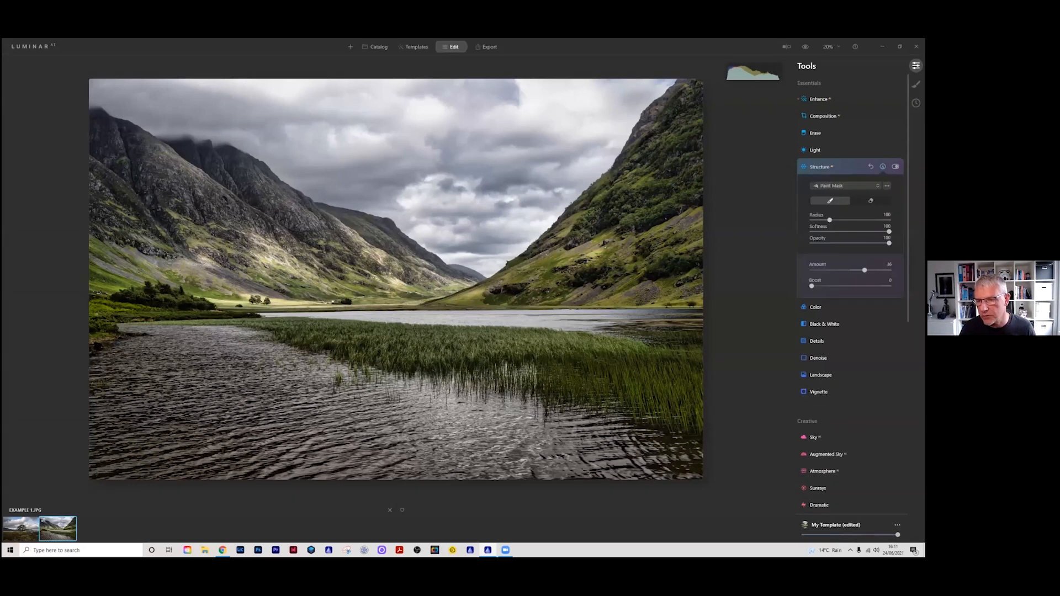
left_click(871, 201)
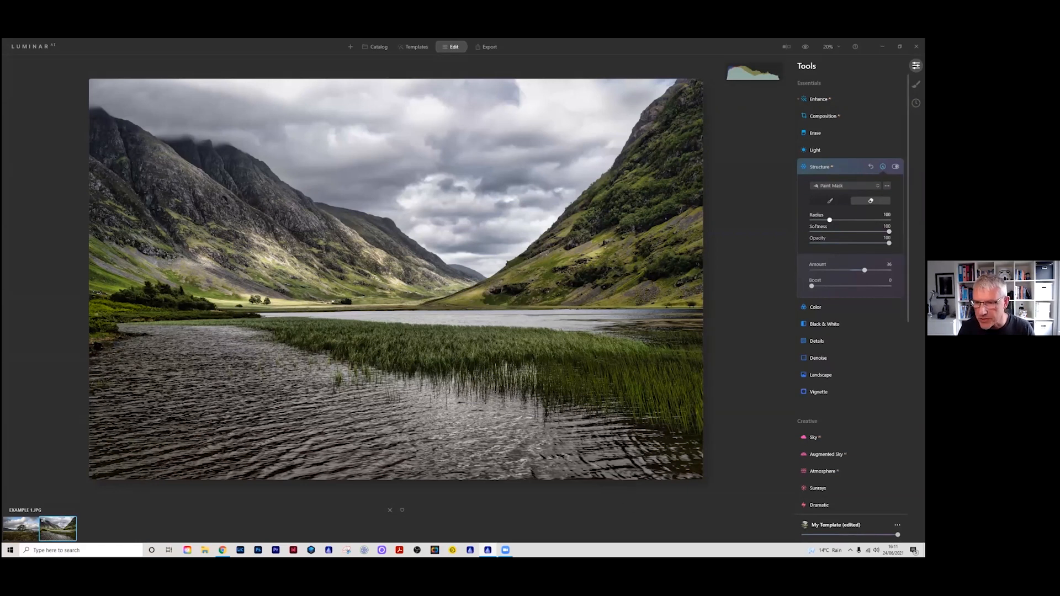
left_click_drag(830, 220, 838, 220)
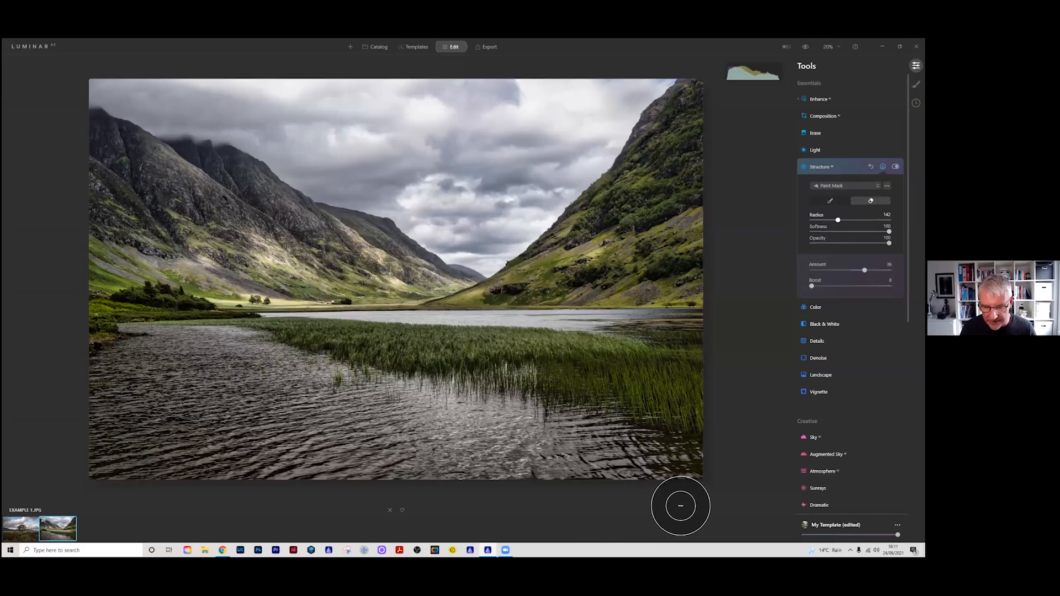
mouse_move(670, 456)
left_mouse_down()
mouse_move(421, 423)
mouse_move(254, 367)
mouse_move(149, 353)
mouse_move(116, 367)
mouse_move(216, 362)
mouse_move(100, 386)
mouse_move(345, 405)
mouse_move(94, 417)
mouse_move(405, 433)
mouse_move(78, 453)
mouse_move(698, 476)
mouse_move(409, 475)
left_mouse_up()
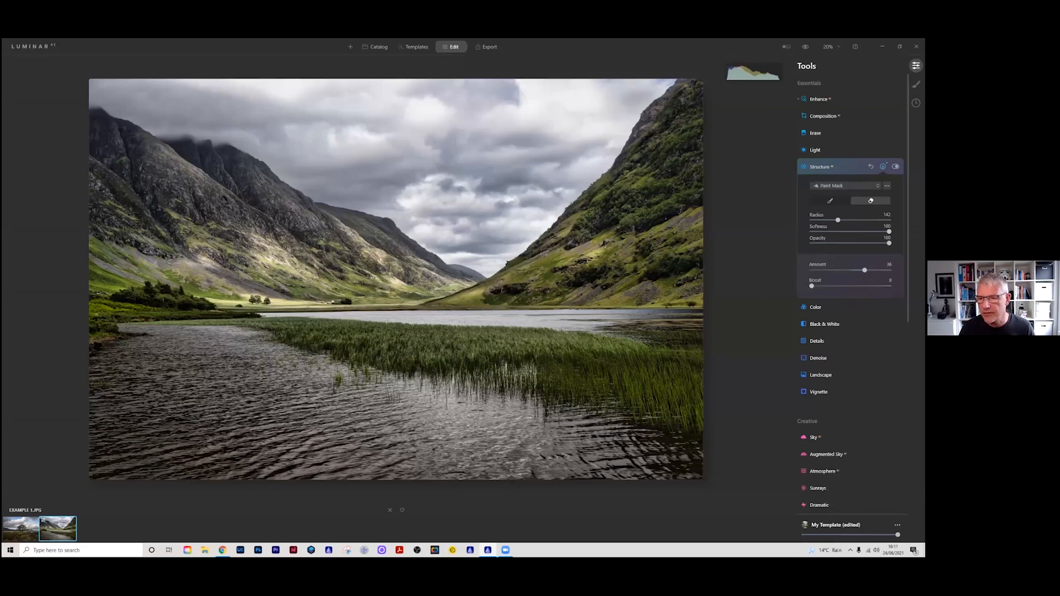
left_click(883, 167)
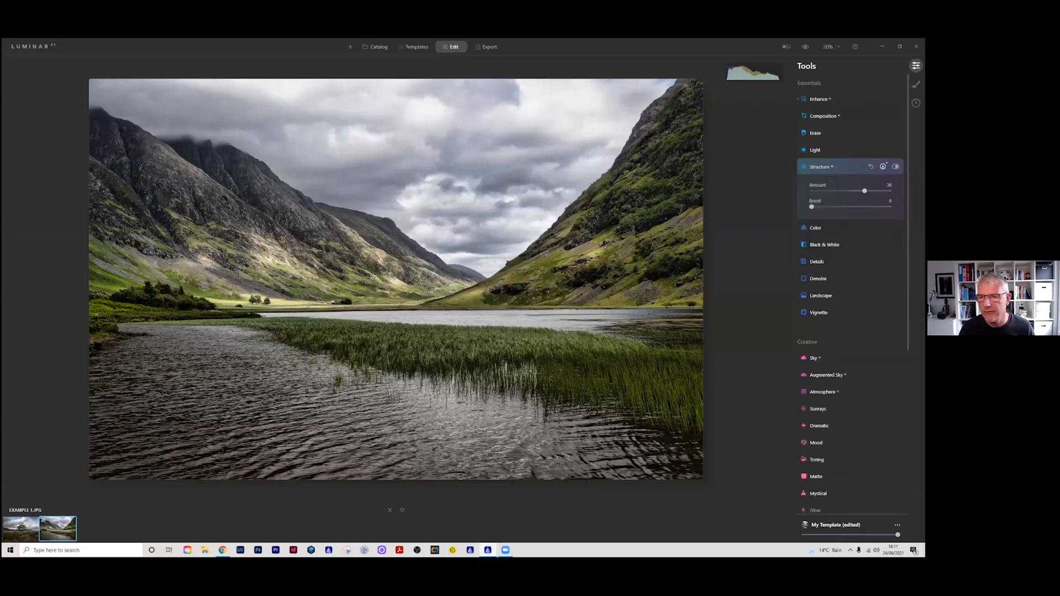
Step: Compare the edited landscape with the original by sweeping the before/after divider across the photo
left_click(786, 47)
left_click_drag(531, 185, 97, 151)
left_click_drag(661, 178, 400, 115)
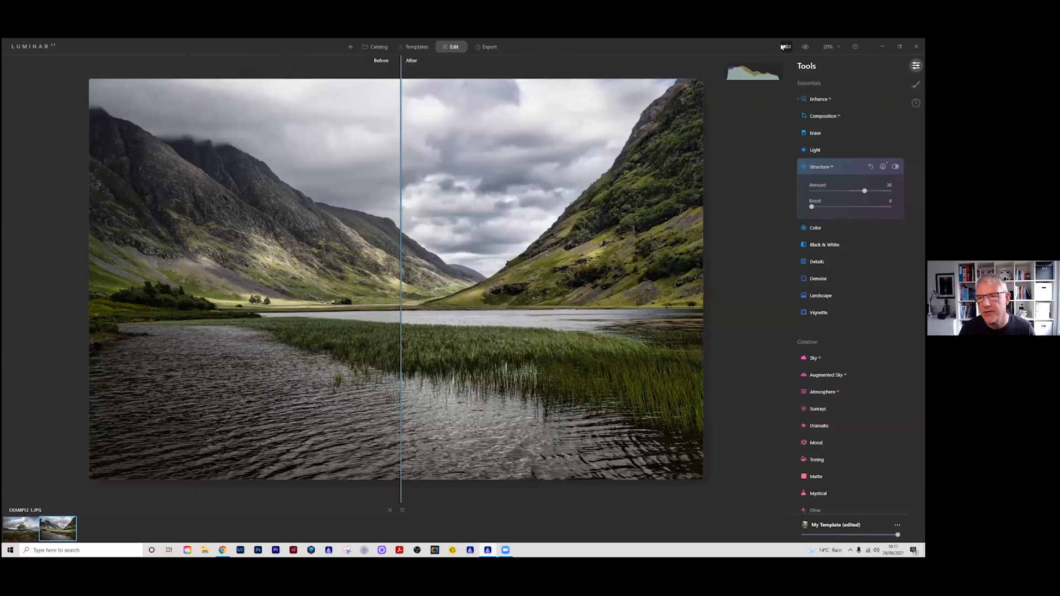
left_click(783, 47)
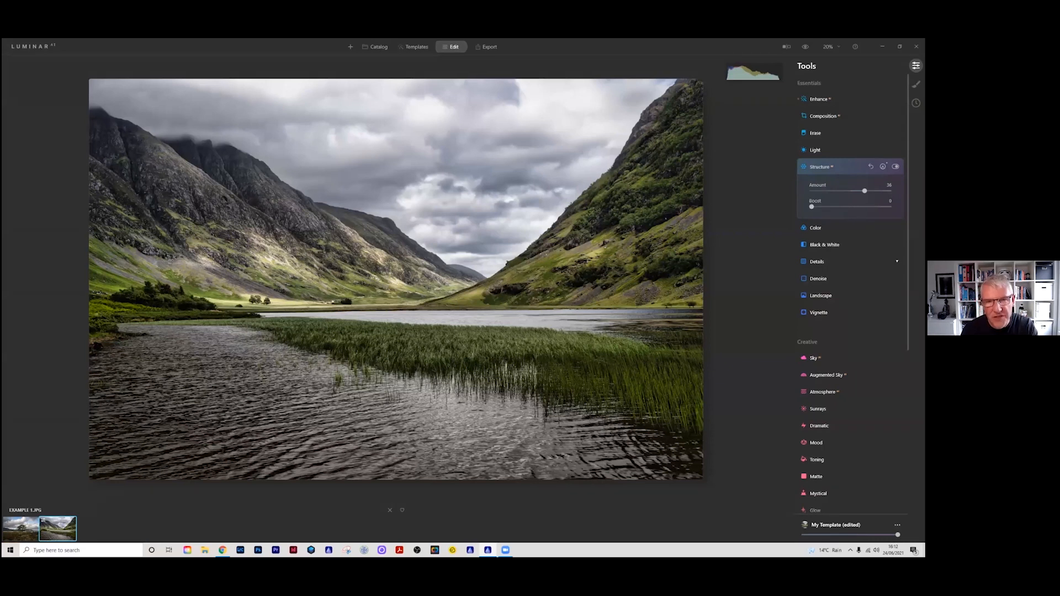
Step: Raise Small Details slightly and set Medium Details to 1 in the Details tool
left_click(817, 261)
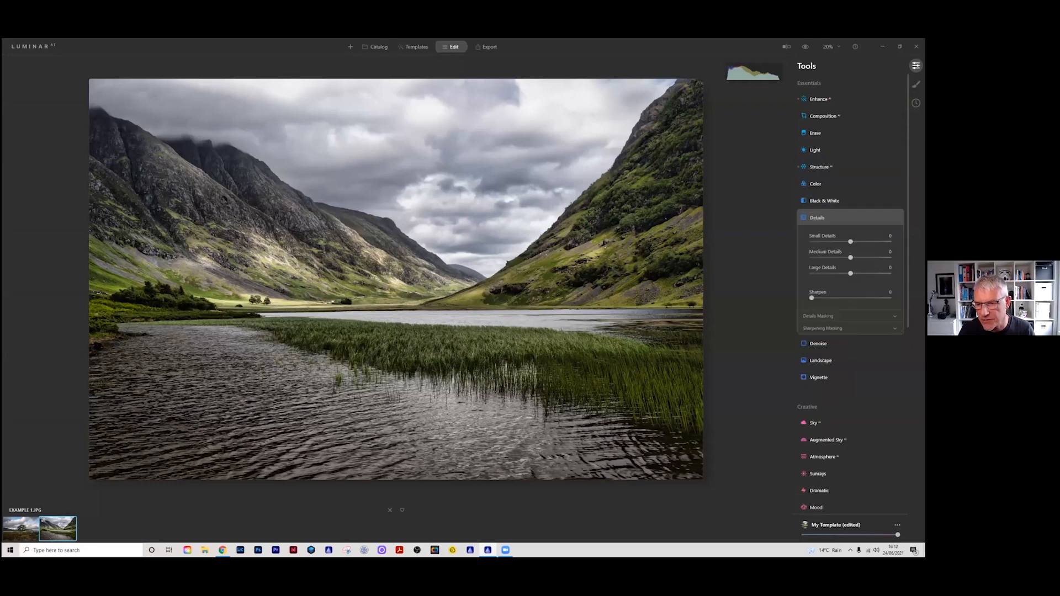
left_click_drag(851, 241, 854, 241)
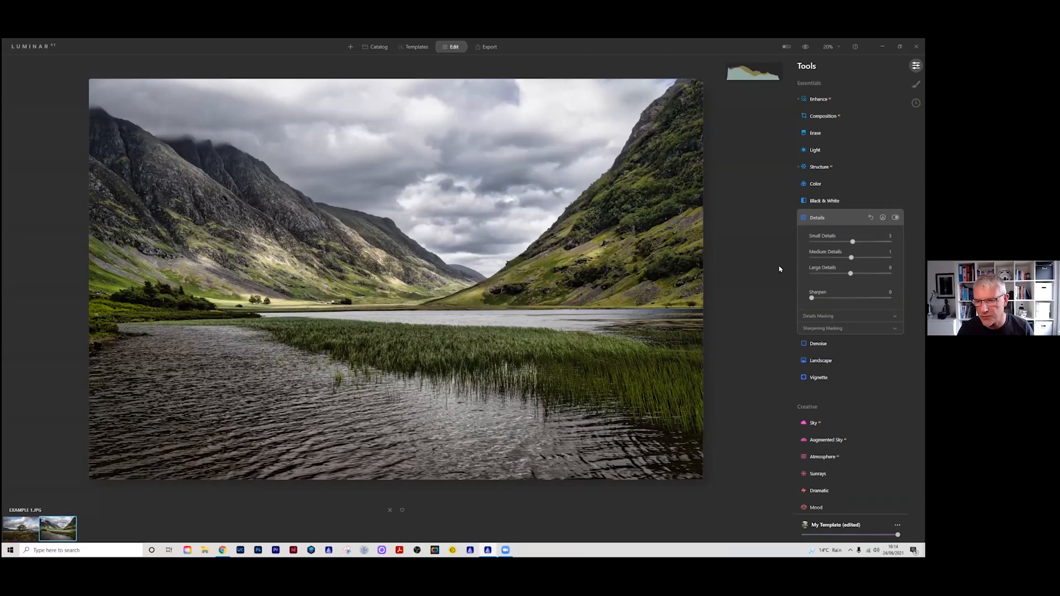
left_click(818, 218)
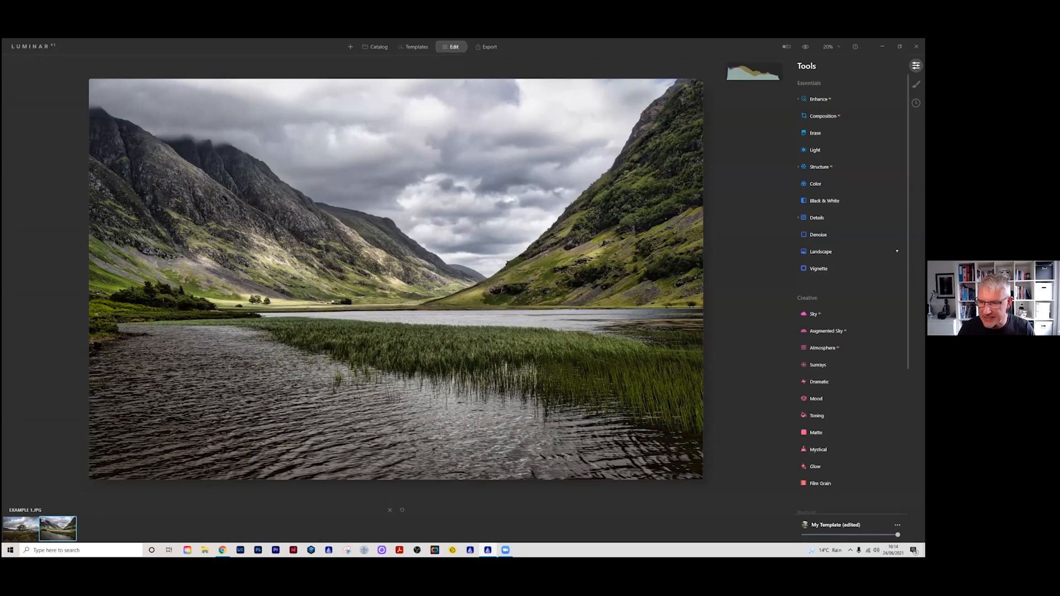
Step: In the Landscape tool, try Dehaze at 13, return it to 0, and raise Golden Hour slightly
left_click(821, 251)
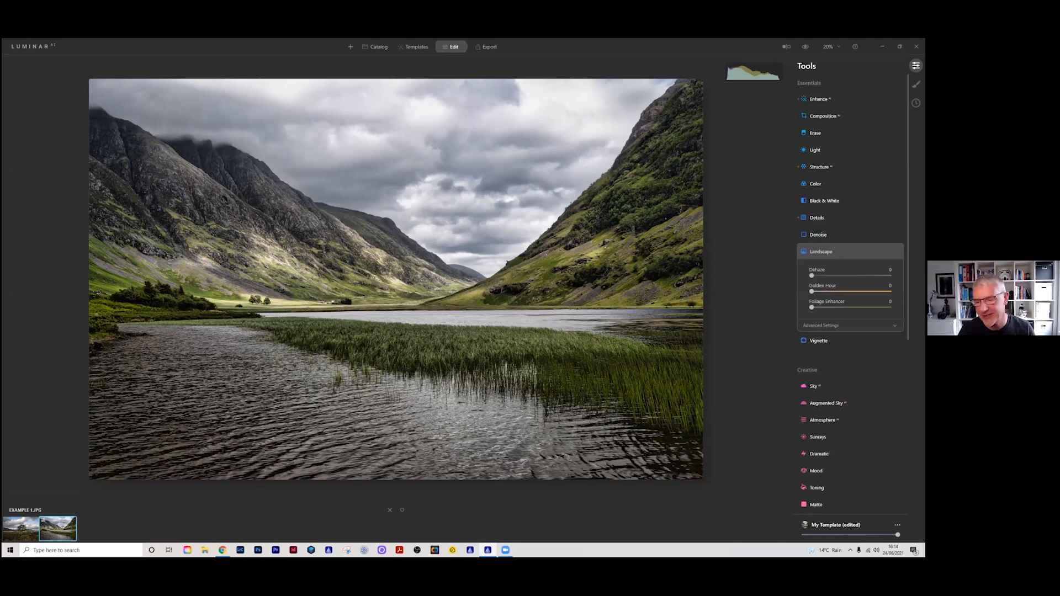
left_click_drag(811, 275, 822, 275)
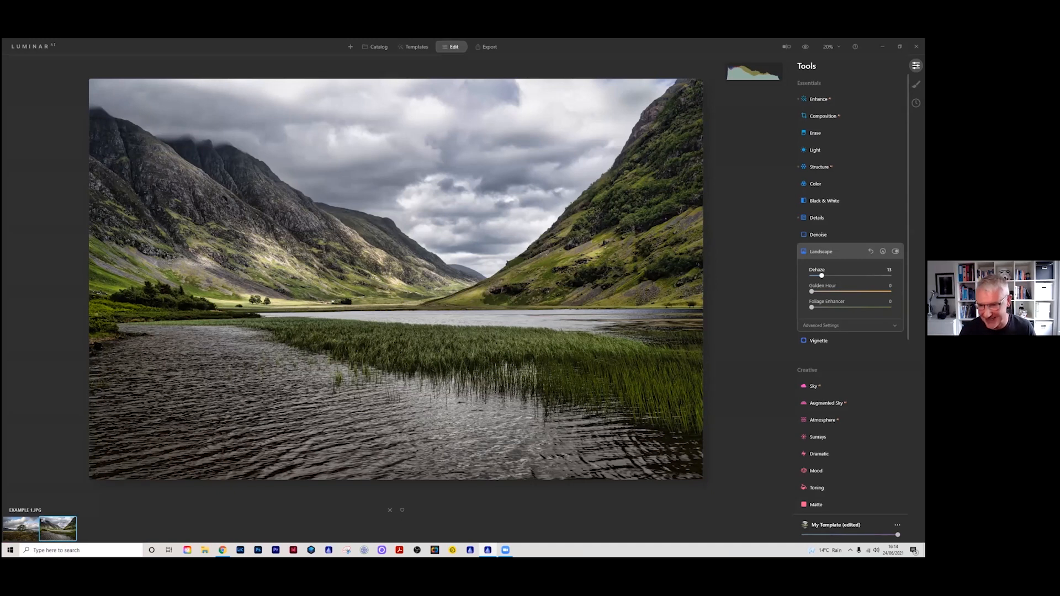
left_click_drag(821, 276, 811, 276)
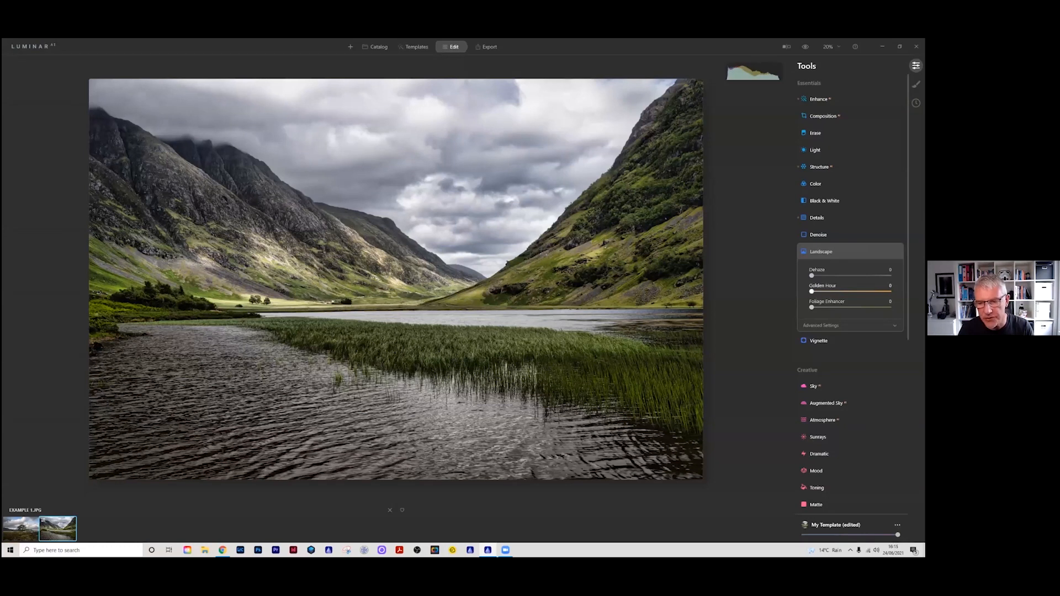
left_click_drag(811, 292, 814, 292)
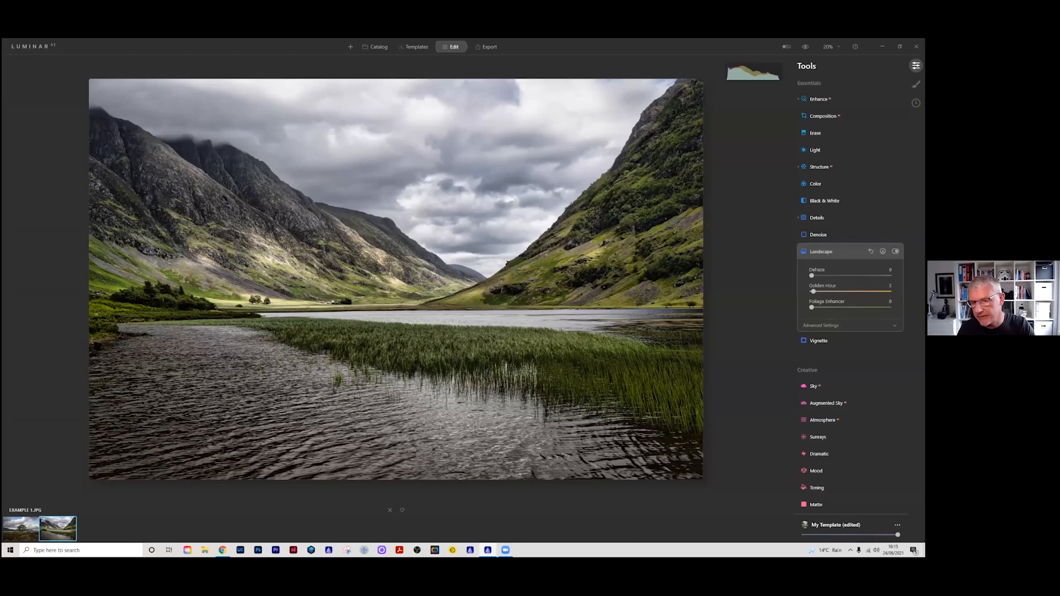
left_click(896, 251)
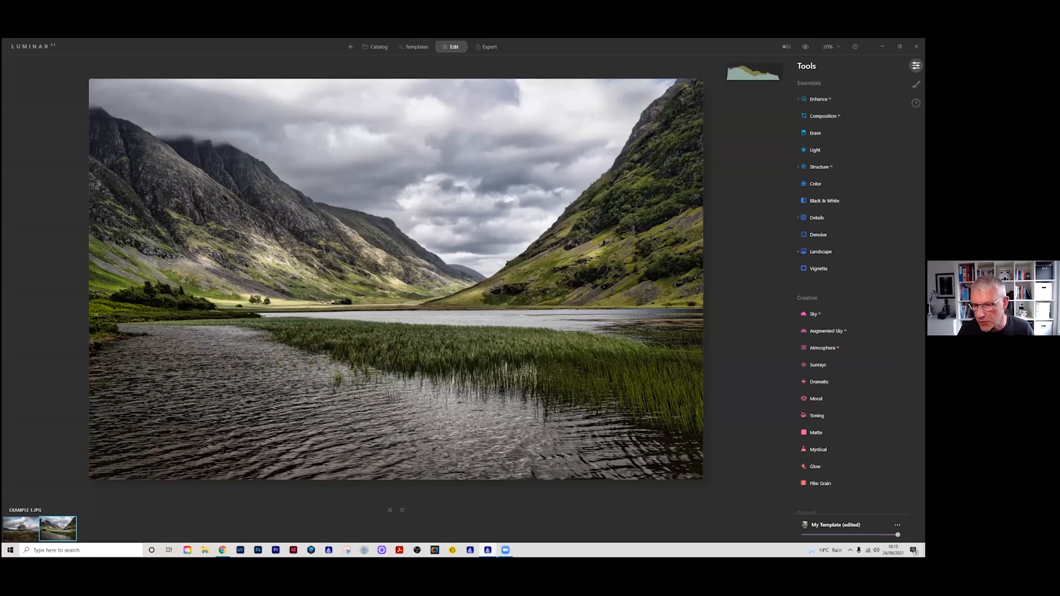
Step: In Supercontrast, set Highlights Contrast to 2 and Highlights Balance to -6
scroll(850, 251, "down", 1)
scroll(850, 276, "down", 5)
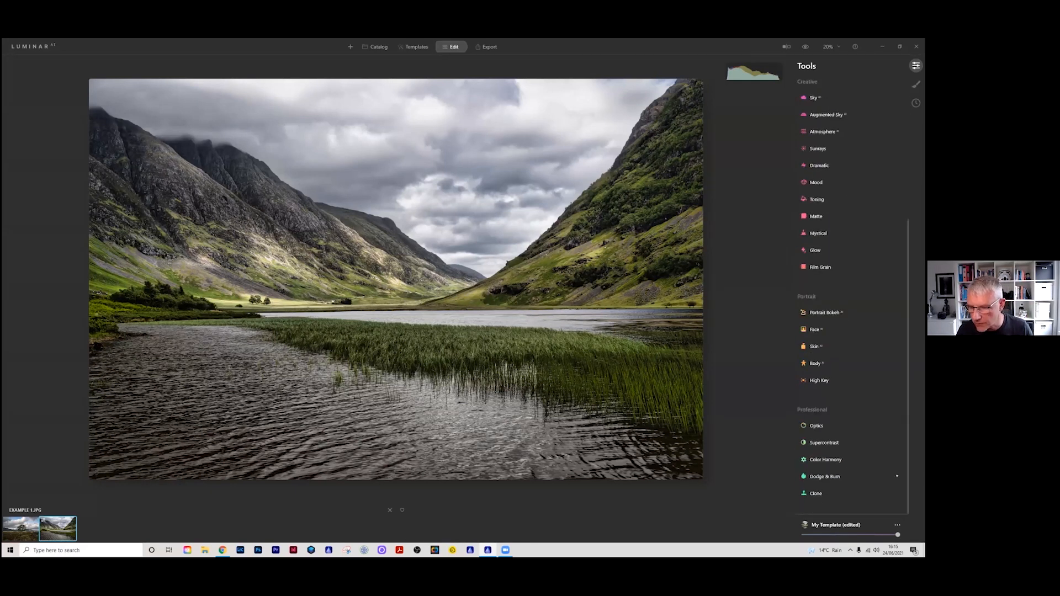
left_click(824, 442)
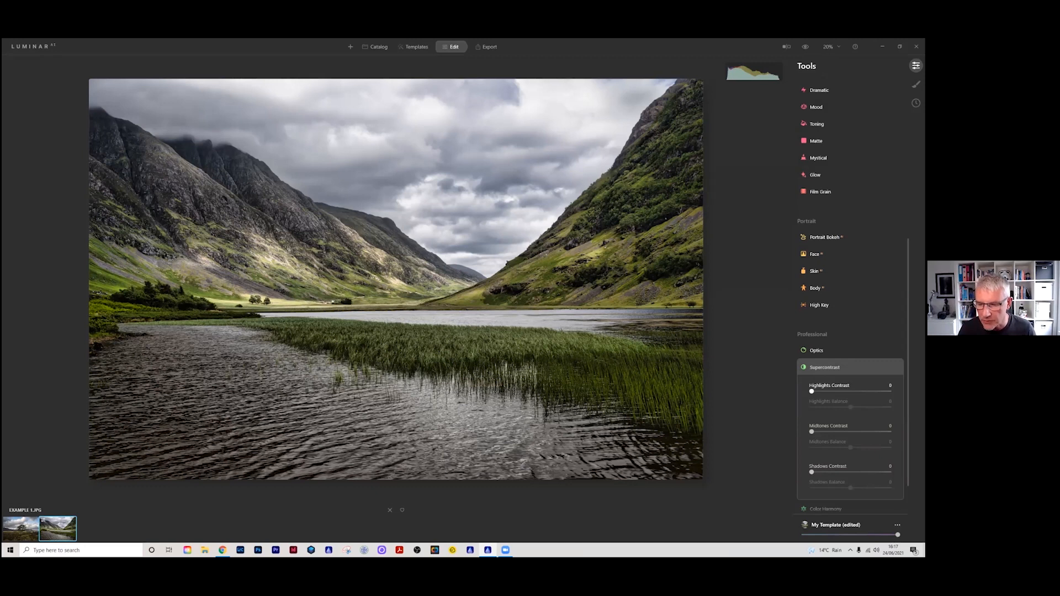
left_click_drag(812, 392, 812, 392)
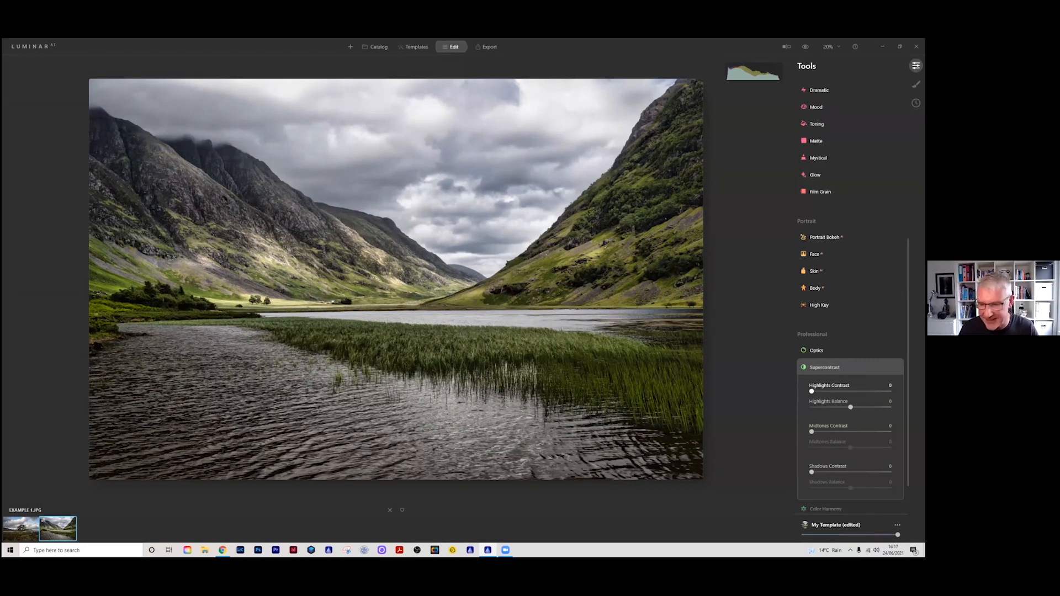
left_click_drag(812, 391, 813, 391)
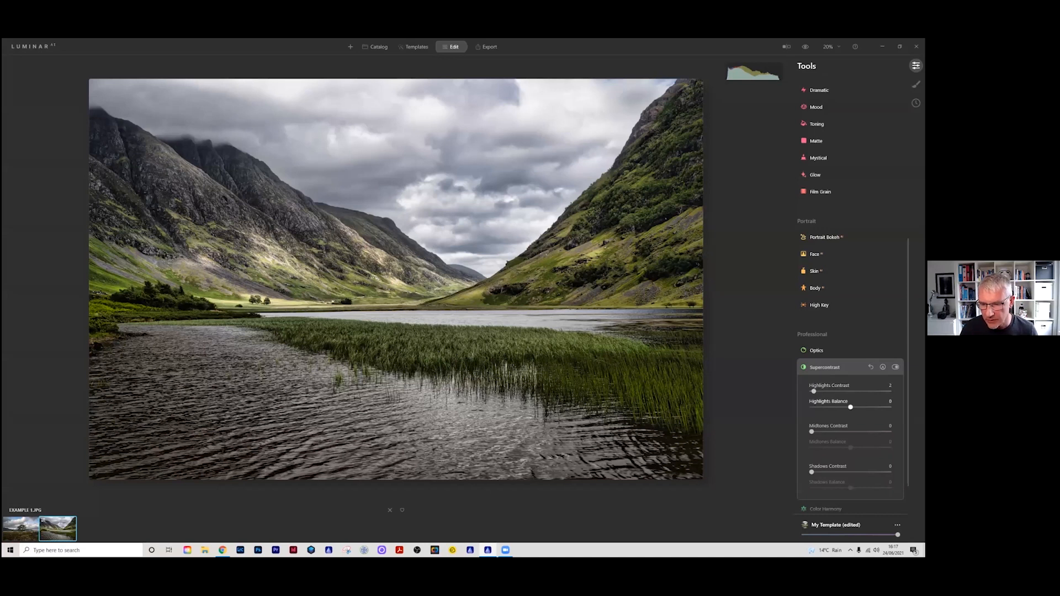
left_click_drag(850, 407, 811, 407)
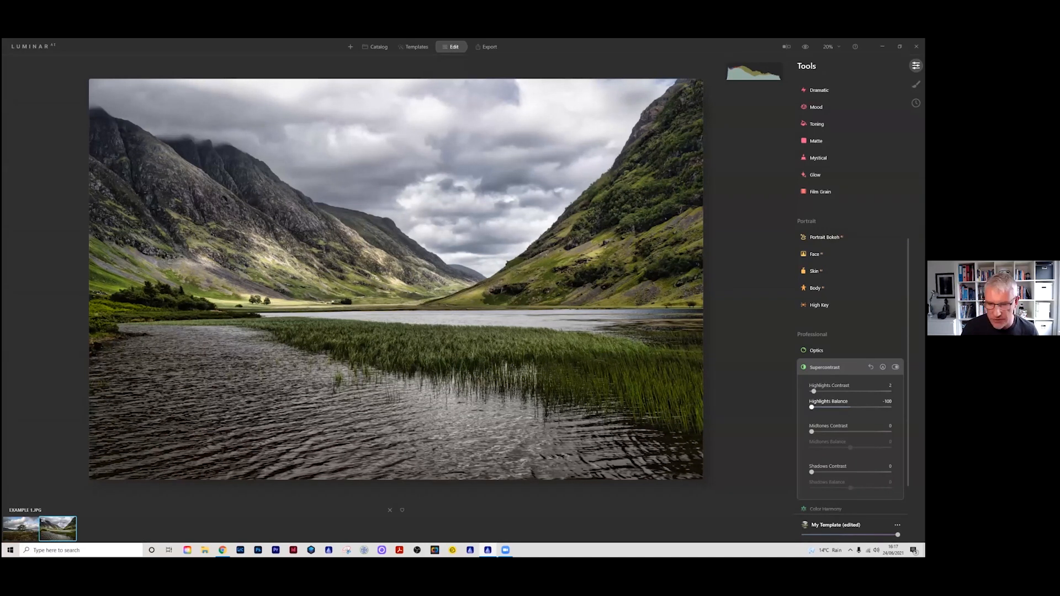
left_click_drag(812, 407, 848, 407)
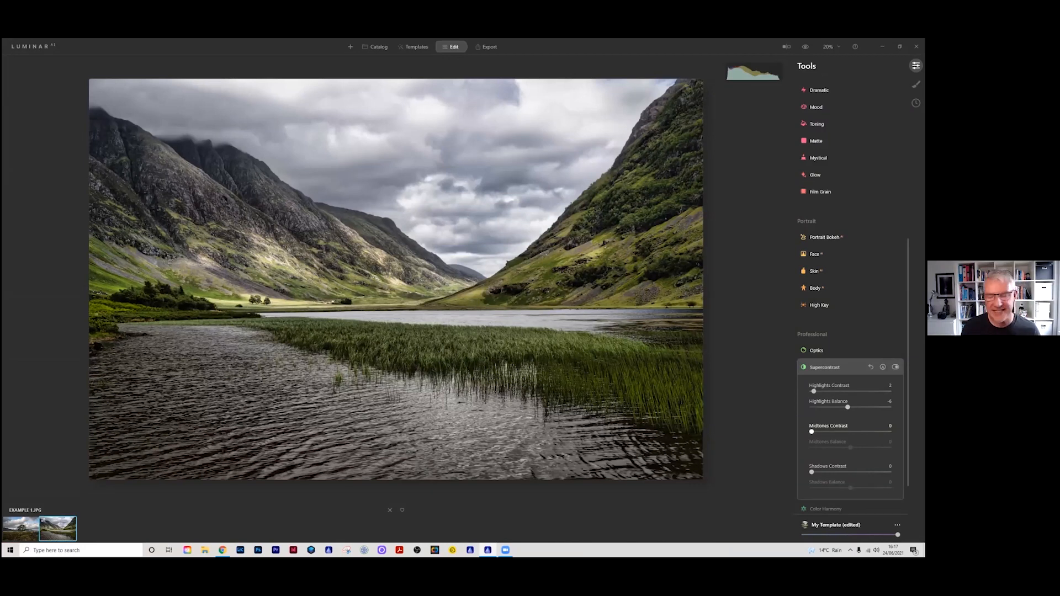
Step: Set Supercontrast's Midtones Contrast to 47 and Shadows Contrast to 9
left_click_drag(811, 432, 848, 432)
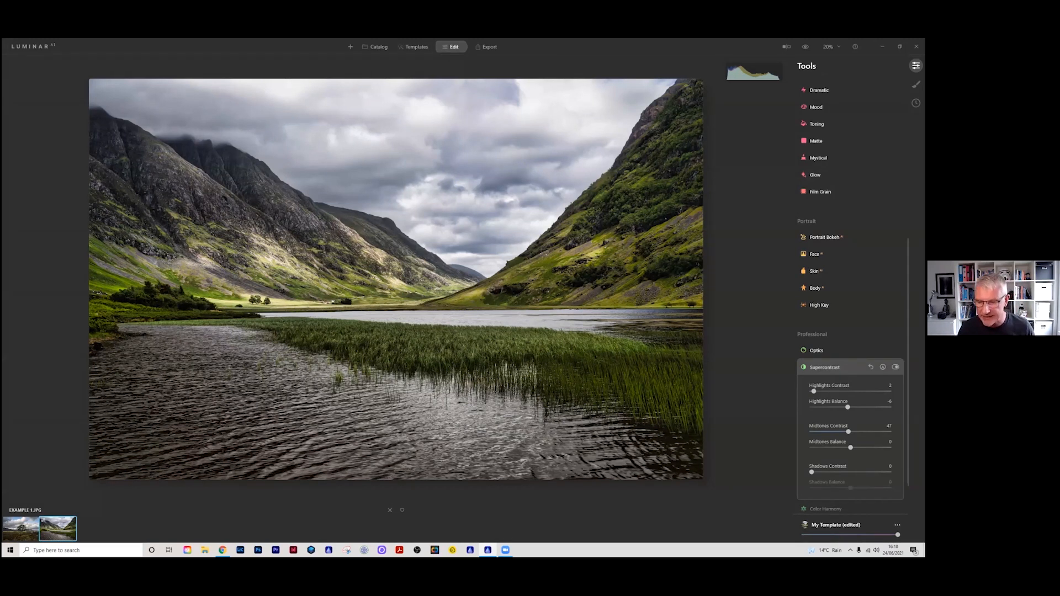
mouse_move(811, 472)
left_mouse_down()
mouse_move(844, 472)
mouse_move(813, 472)
mouse_move(821, 472)
left_mouse_up()
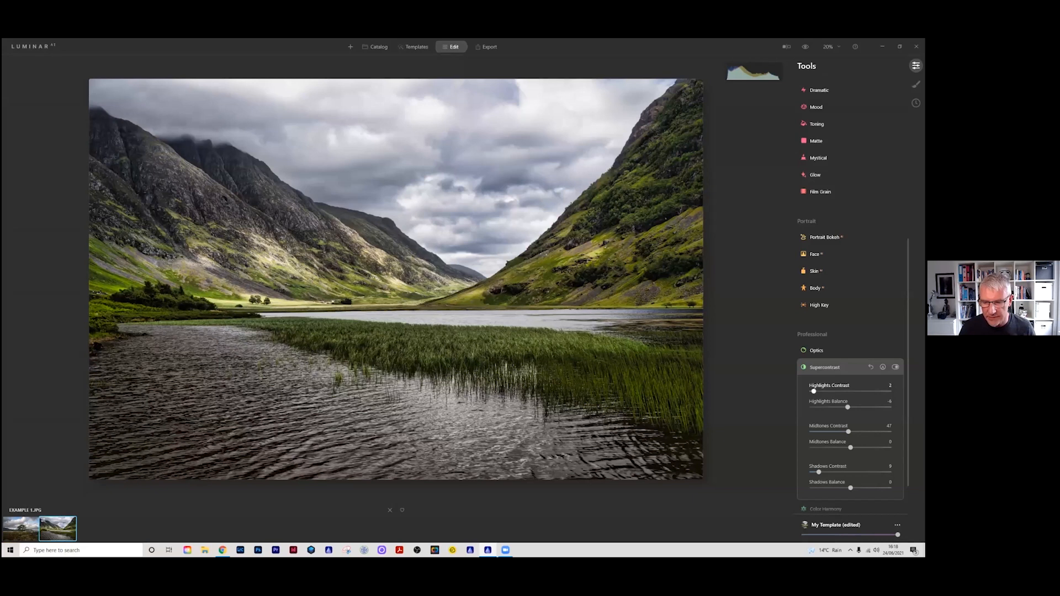
left_click(825, 367)
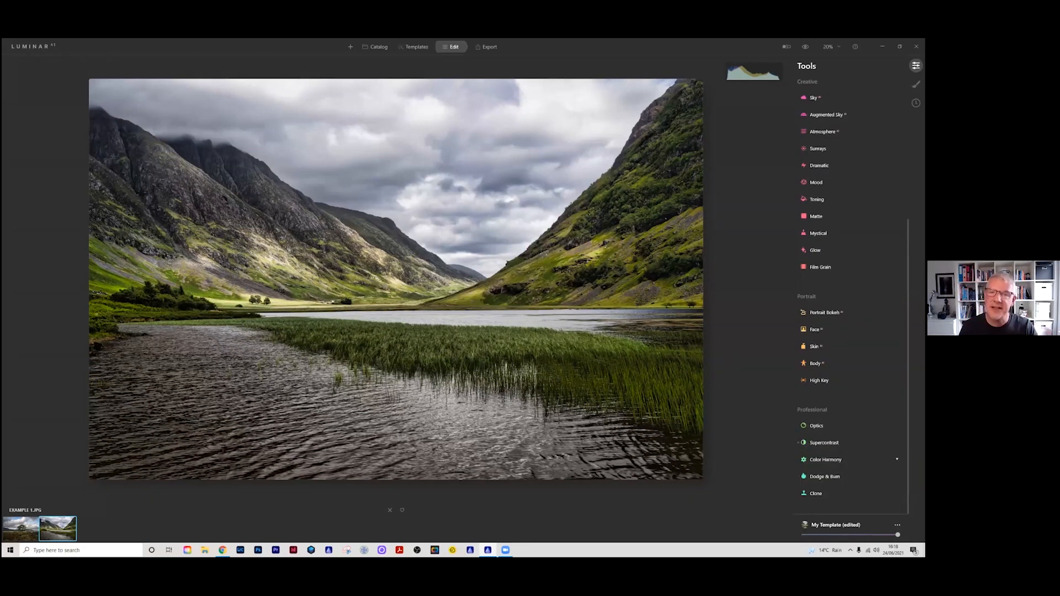
Step: Set Warmth to 1 in the Color Harmony tool
left_click(825, 459)
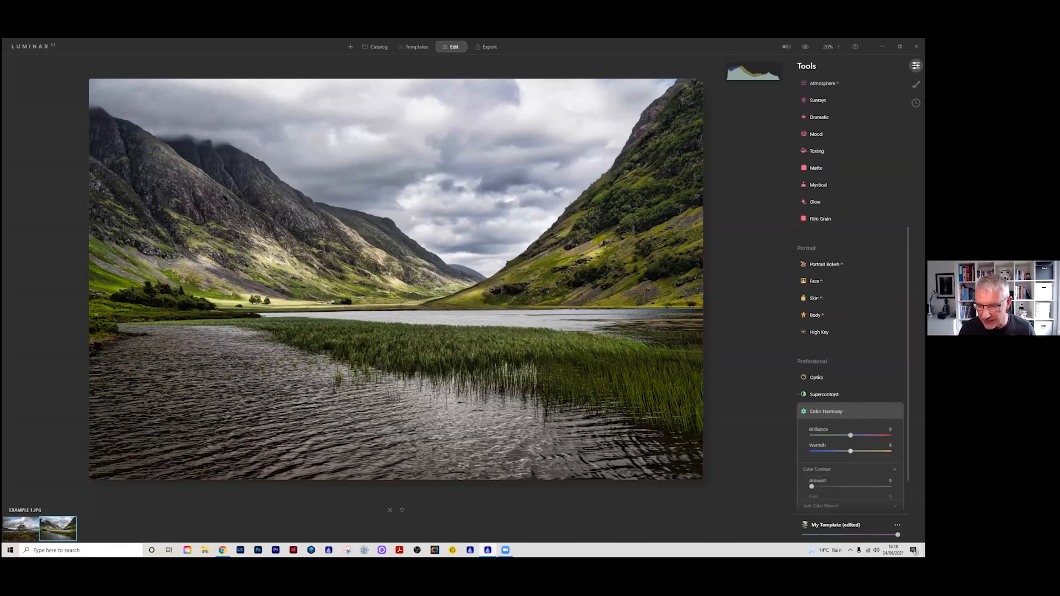
left_click(823, 469)
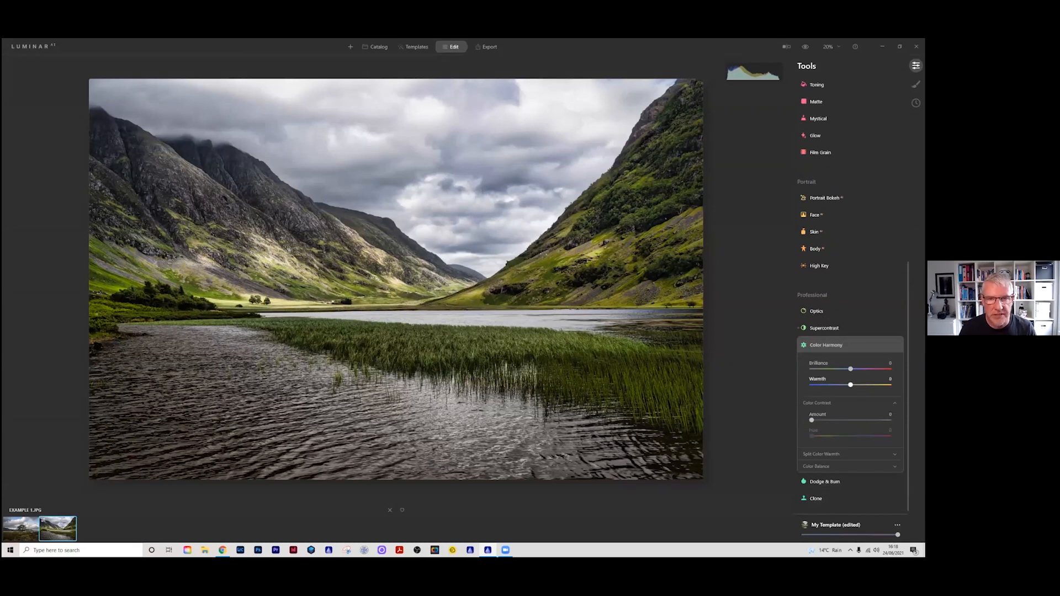
left_click_drag(850, 385, 851, 385)
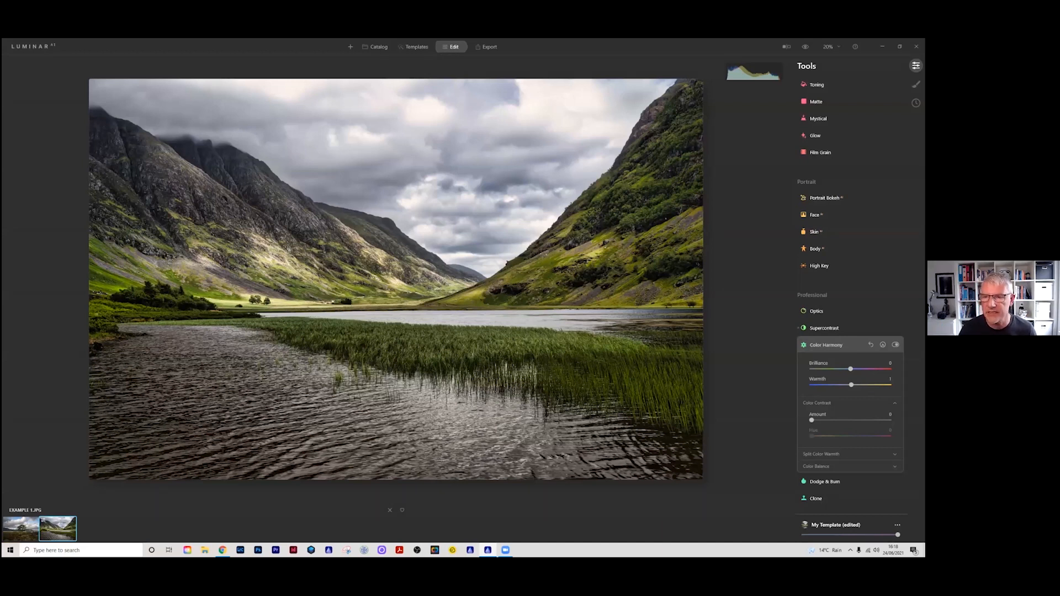
Step: Toggle the original view on and off to compare the fully edited landscape with the unedited photo
left_click(805, 47)
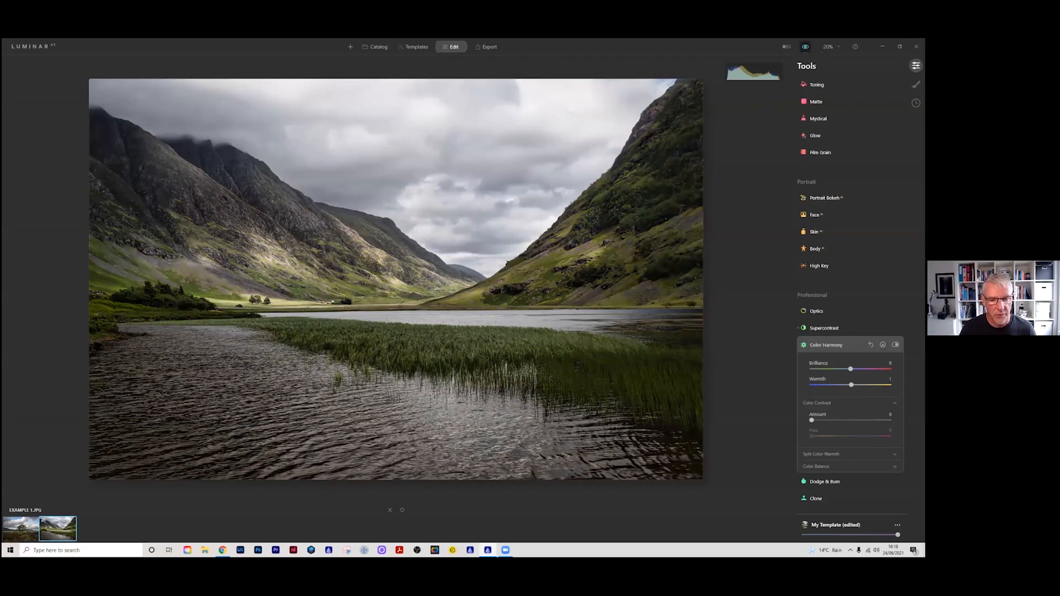
left_click(805, 47)
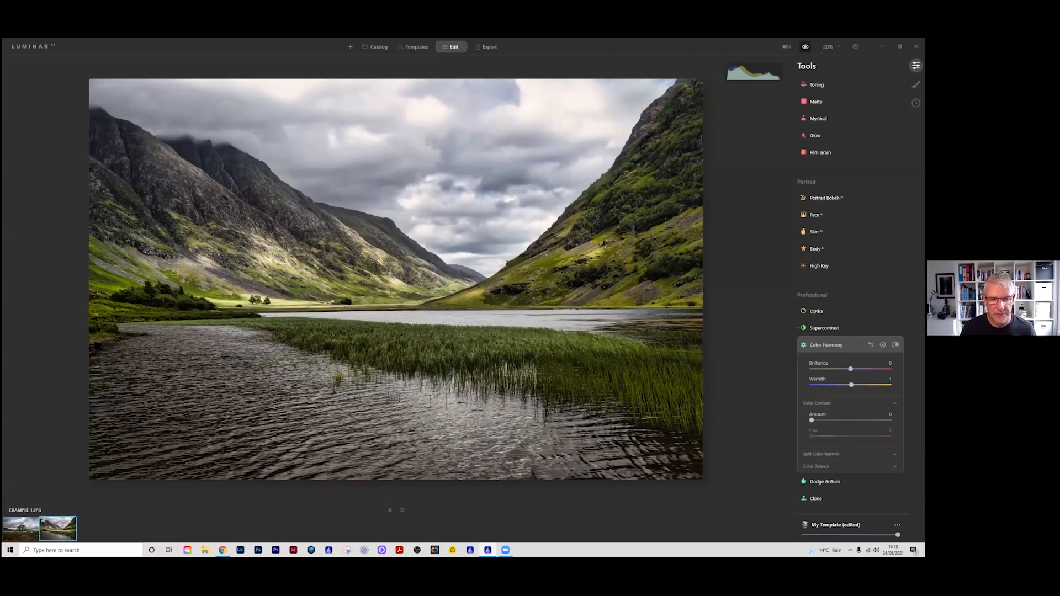
left_click(805, 47)
left_click(805, 47)
left_click(805, 47)
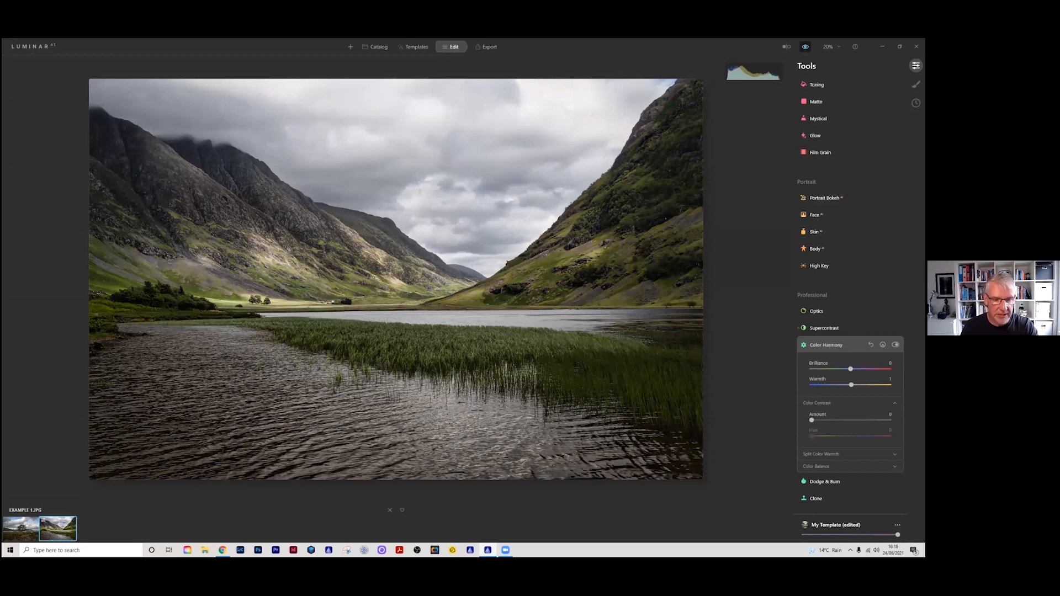
Step: Alternate repeatedly between the original and edited lake photo to judge the overall effect of the adjustments
left_click(805, 47)
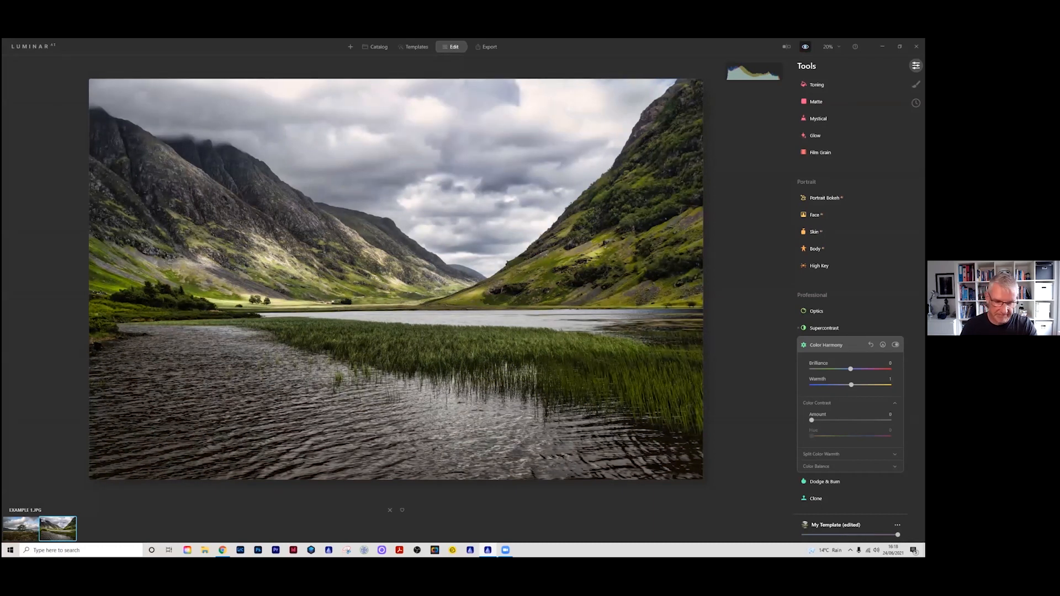
left_click(805, 47)
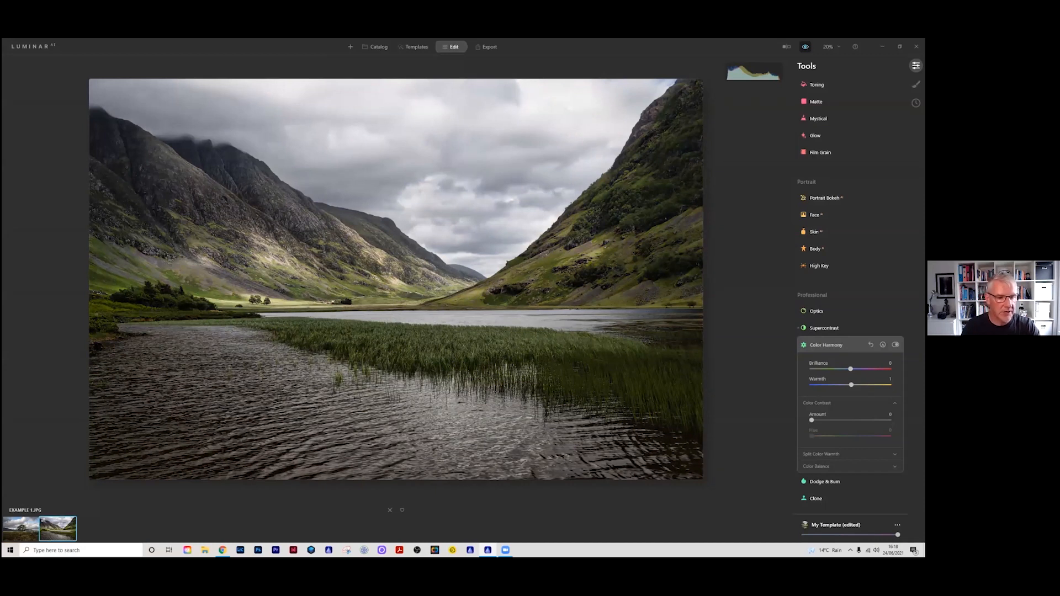
left_click(805, 47)
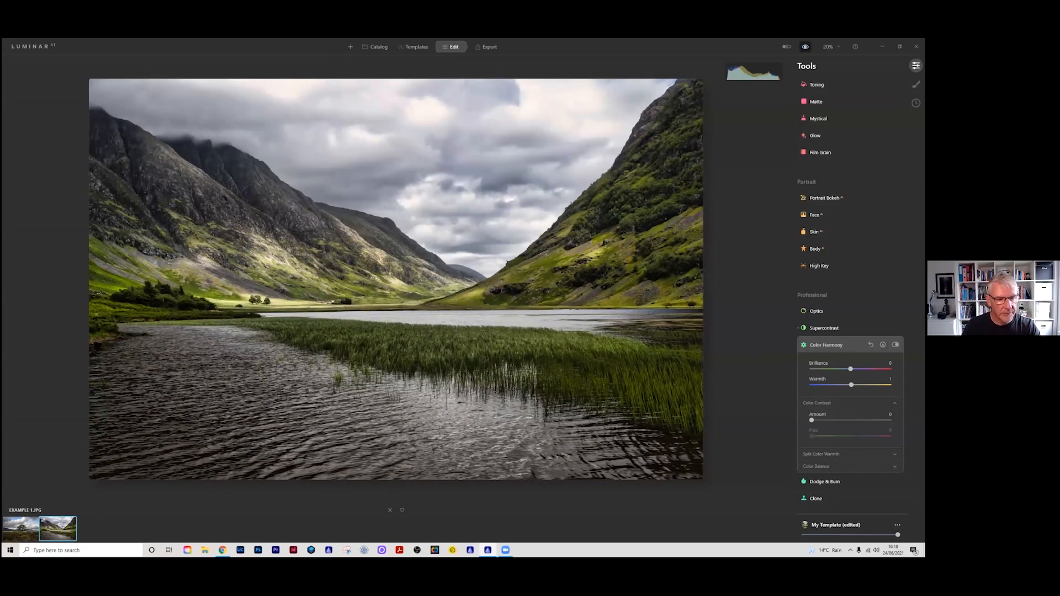
left_click(805, 47)
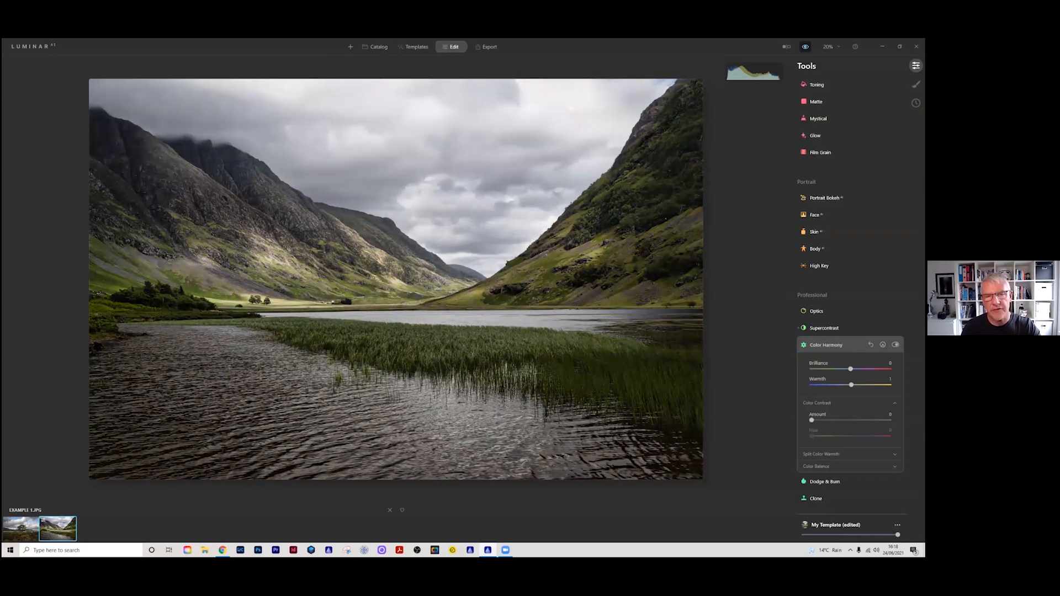
left_click(805, 47)
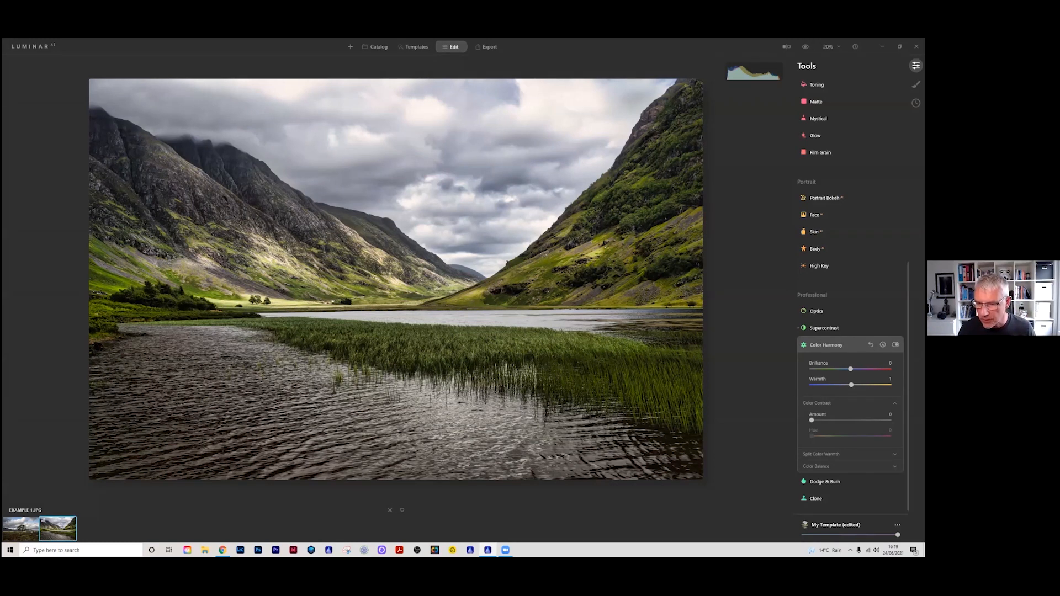
Step: Close Color Harmony and, in the Light tool, set Highlights to -19 and Smart Contrast to 8
left_click(826, 346)
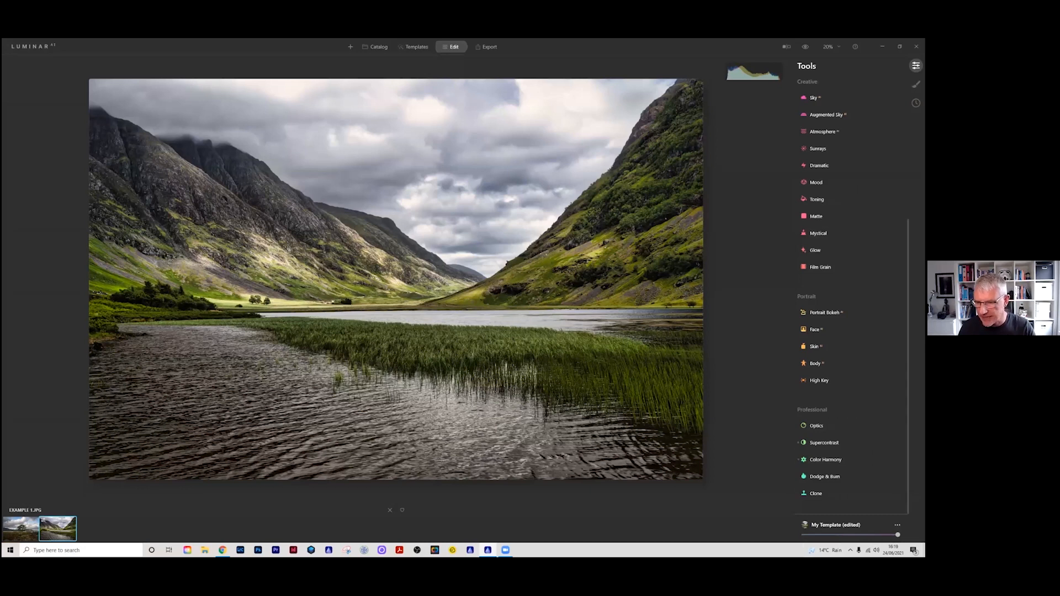
scroll(850, 287, "up", 5)
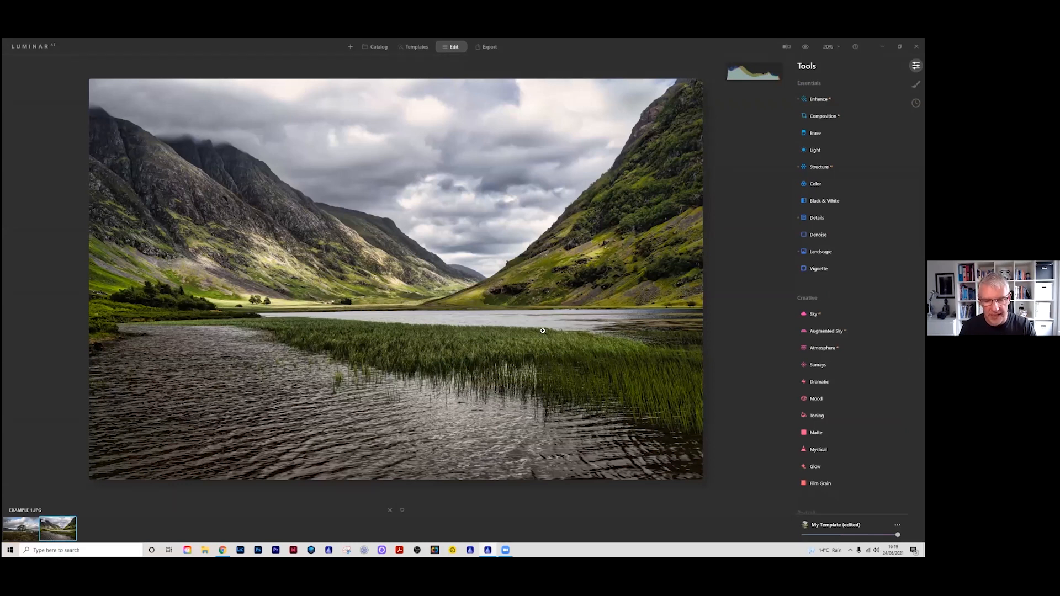
left_click(805, 47)
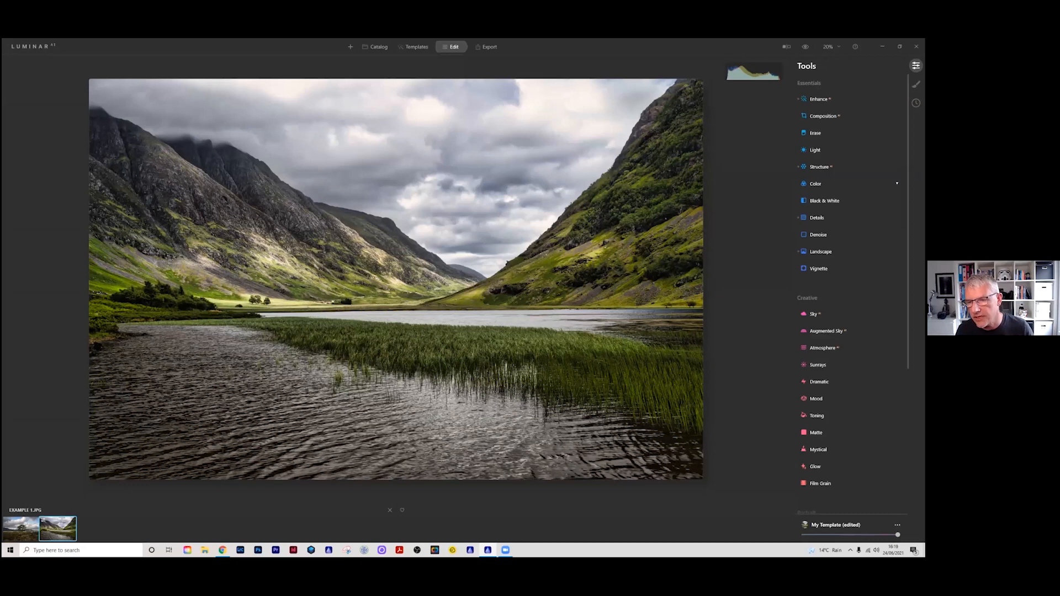
left_click(828, 150)
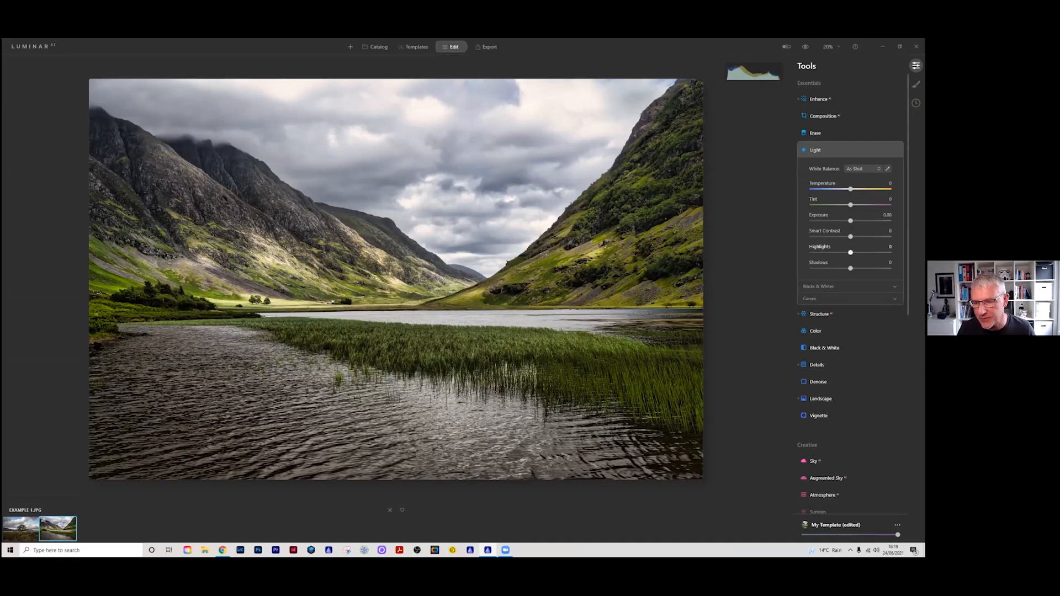
left_click_drag(851, 252, 844, 252)
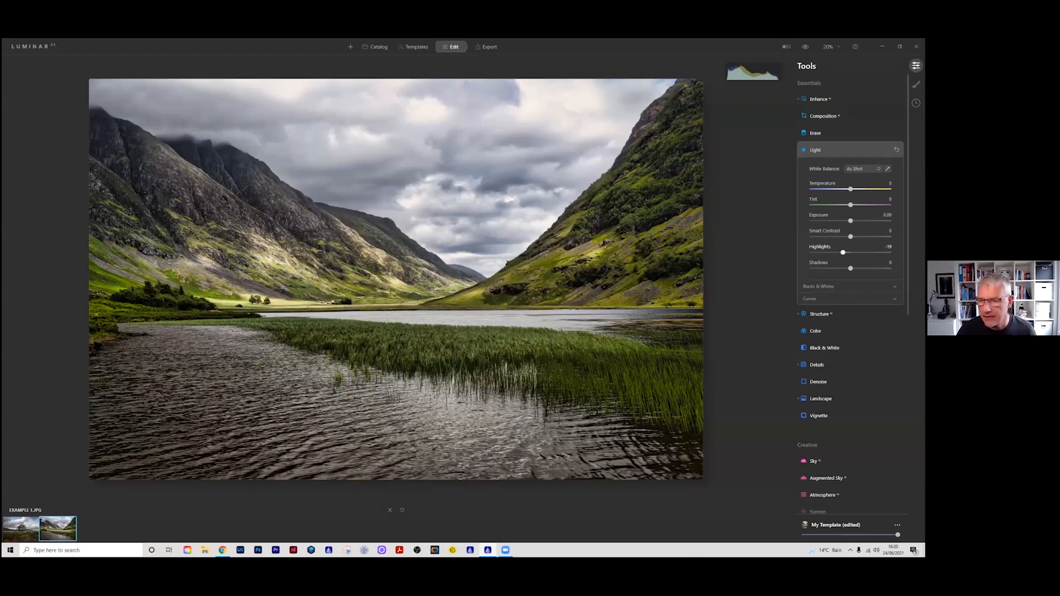
left_click_drag(850, 236, 854, 236)
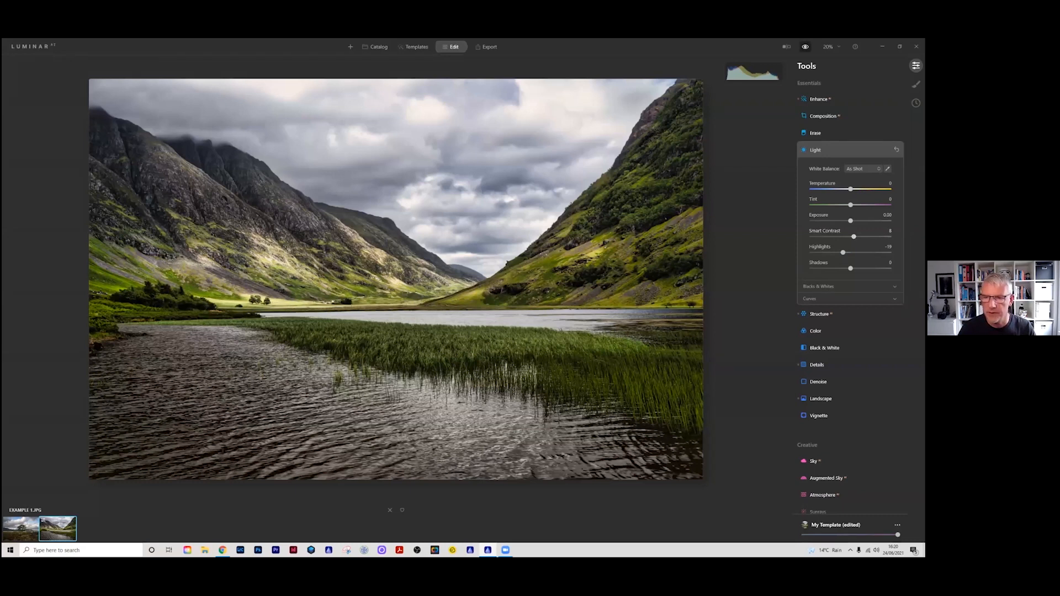
Step: Examine the lake photo in the split before/after view by sweeping the divider across it, then close the comparison
left_click(787, 47)
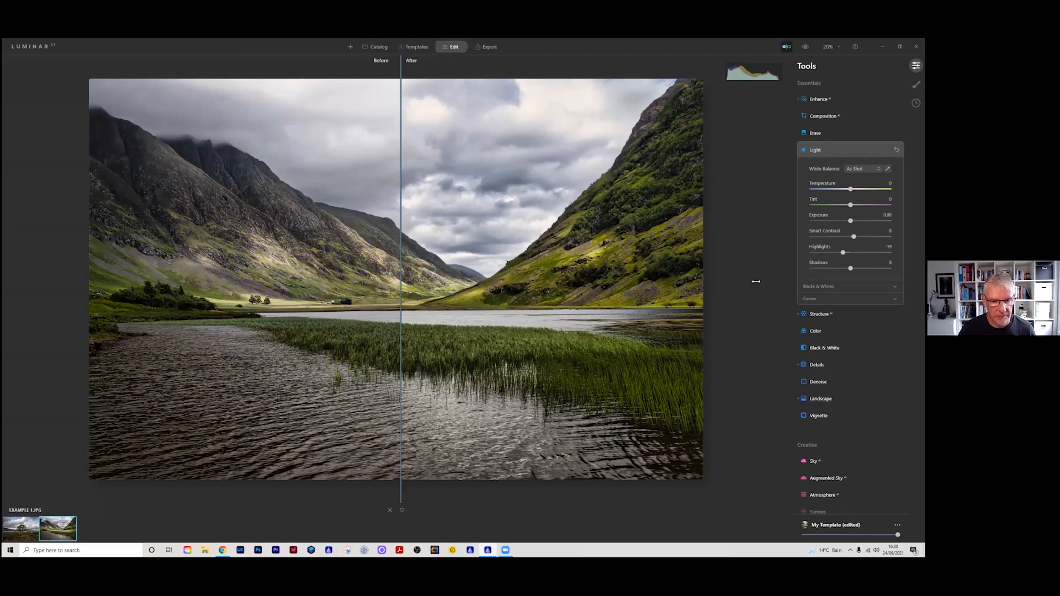
left_click_drag(779, 284, 679, 291)
left_click_drag(267, 252, 25, 236)
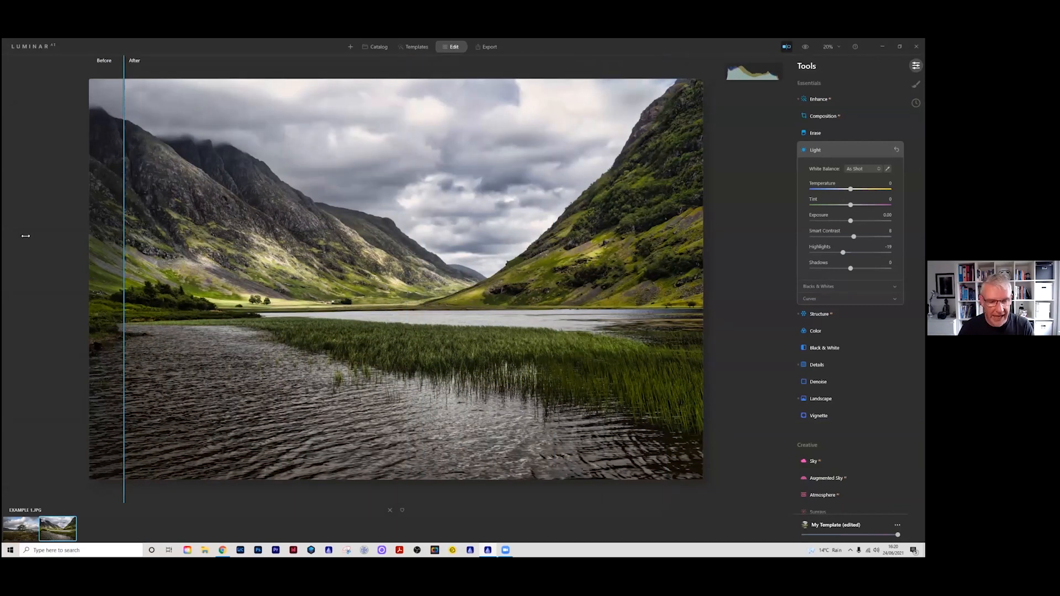
left_click_drag(26, 236, 105, 309)
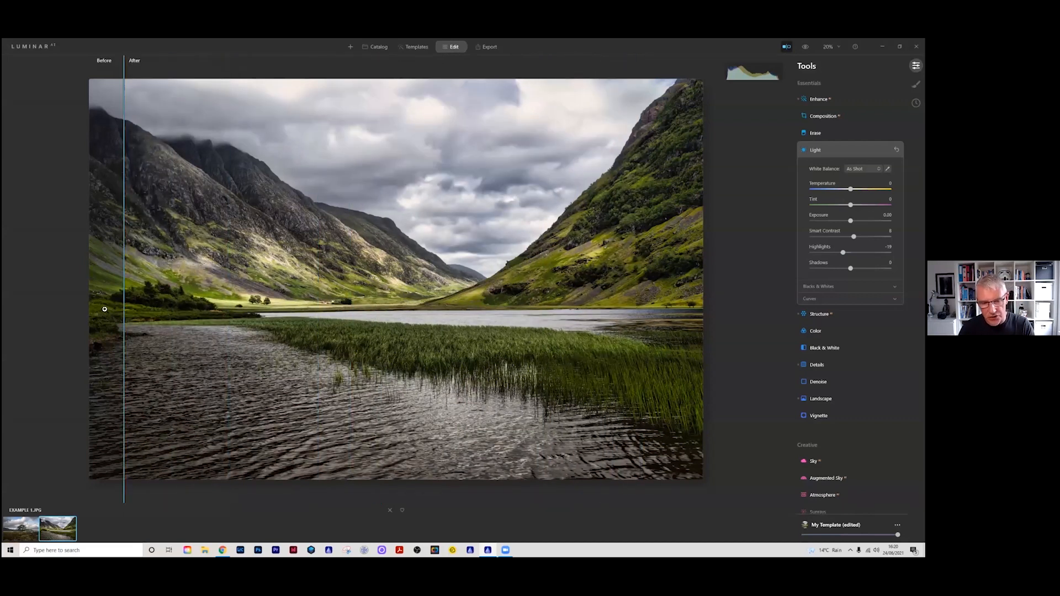
left_click(786, 47)
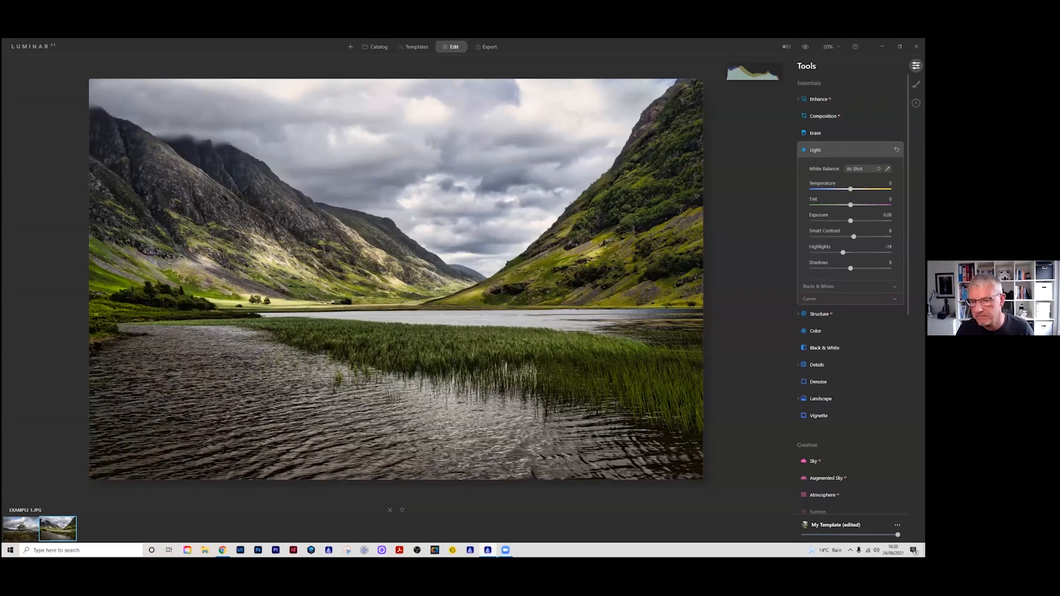
Step: Set Saturation to -4 in the Color tool and check the result across the photo with the before/after divider
left_click(816, 331)
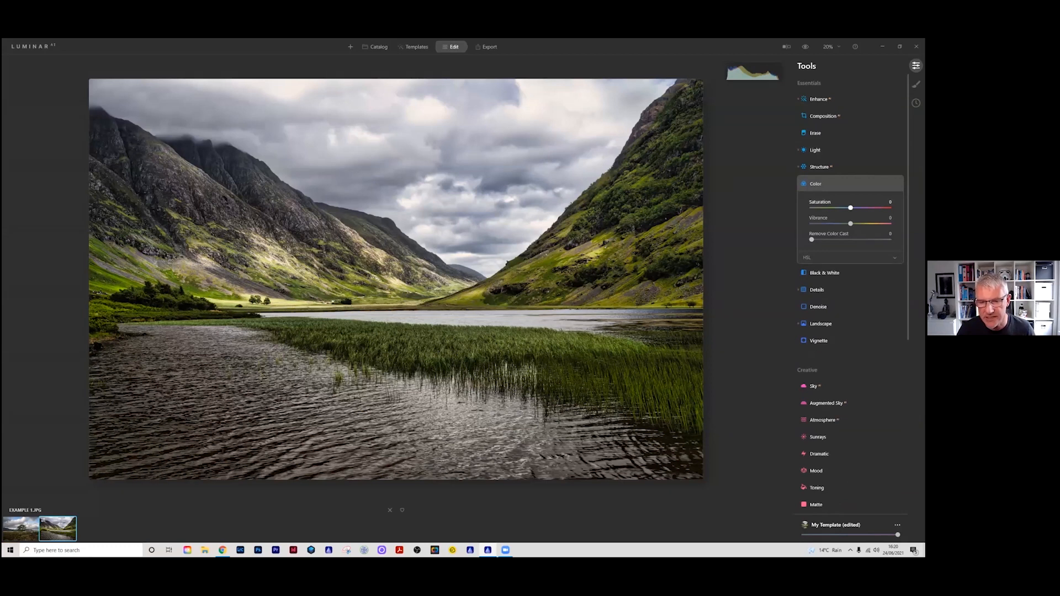
left_click_drag(851, 207, 848, 207)
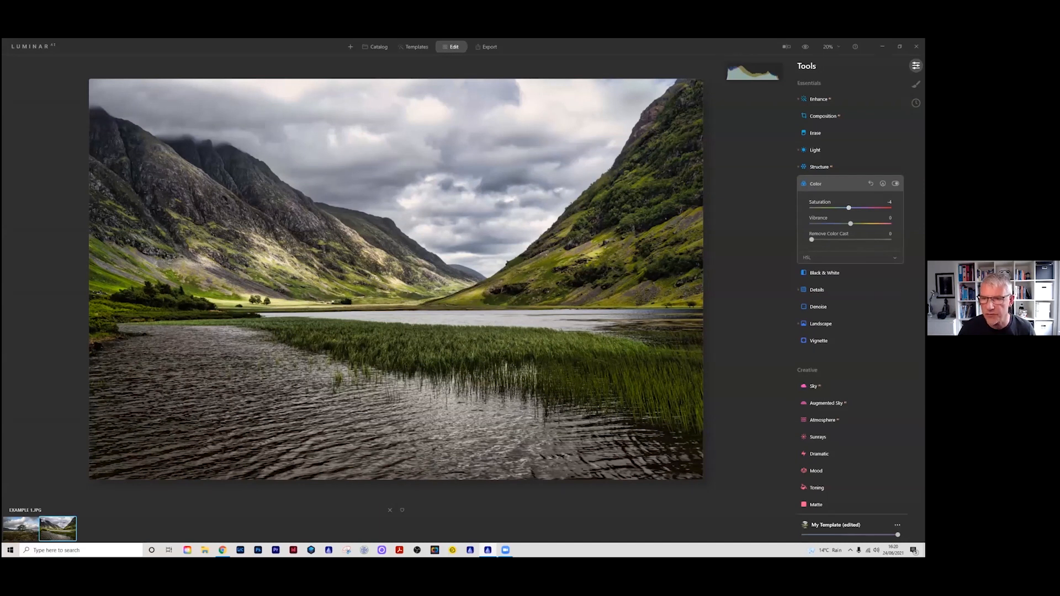
left_click(787, 49)
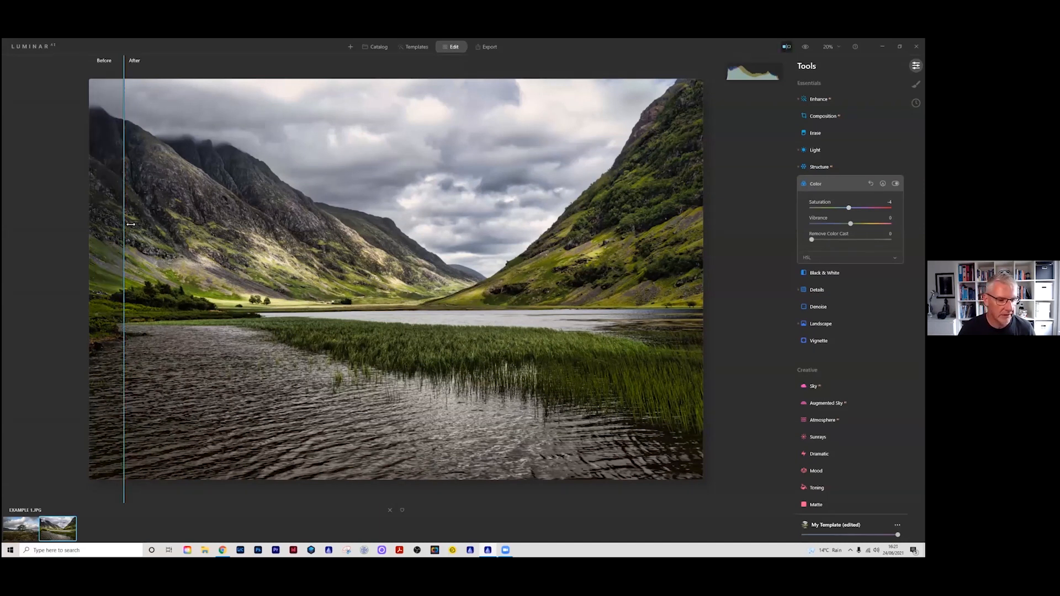
mouse_move(127, 224)
left_mouse_down()
mouse_move(324, 226)
mouse_move(125, 227)
left_mouse_up()
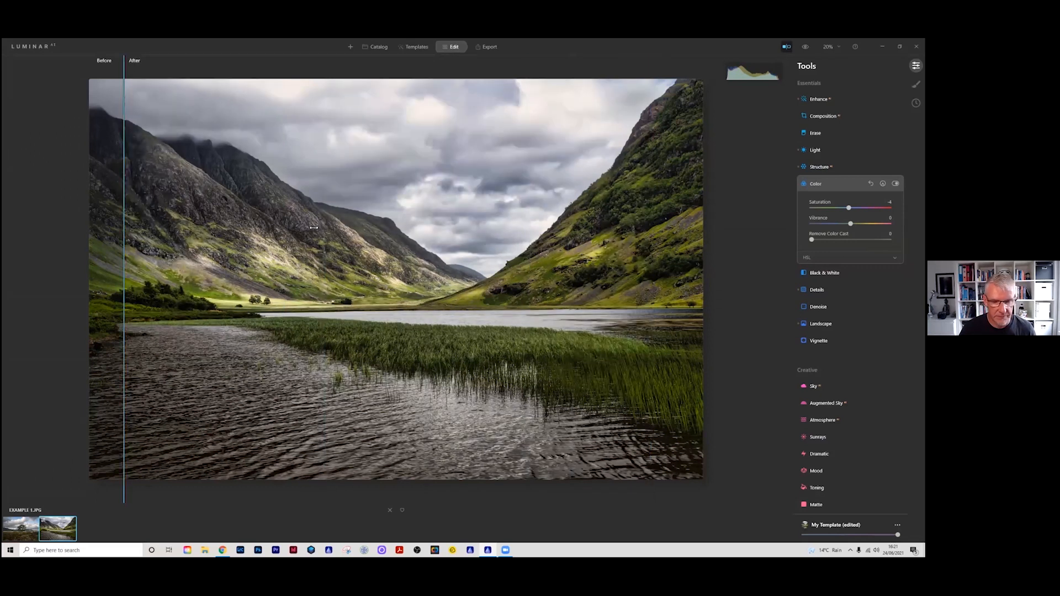
left_click_drag(685, 242, 68, 209)
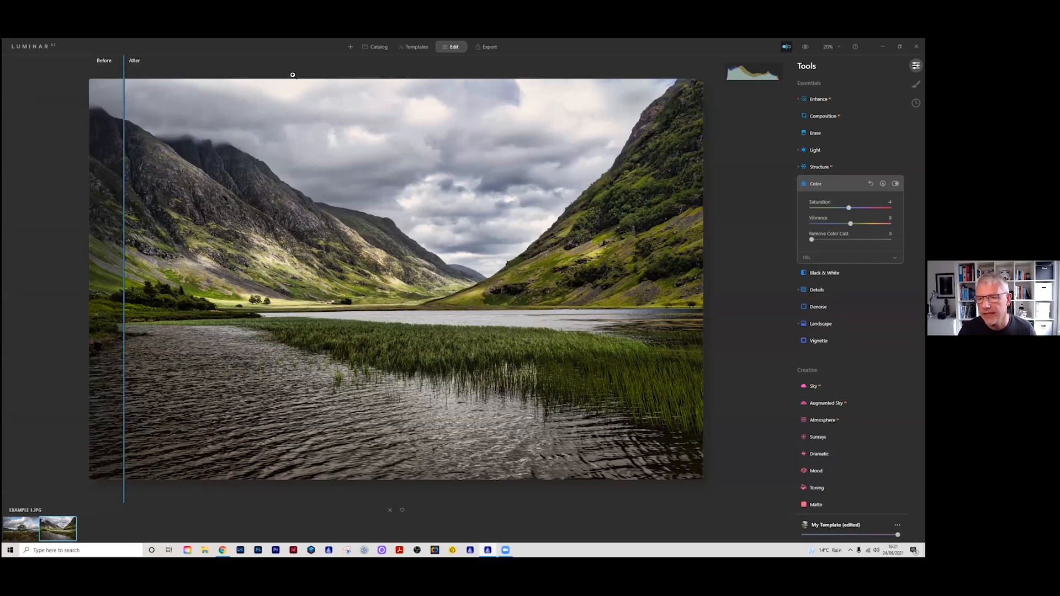
left_click(839, 183)
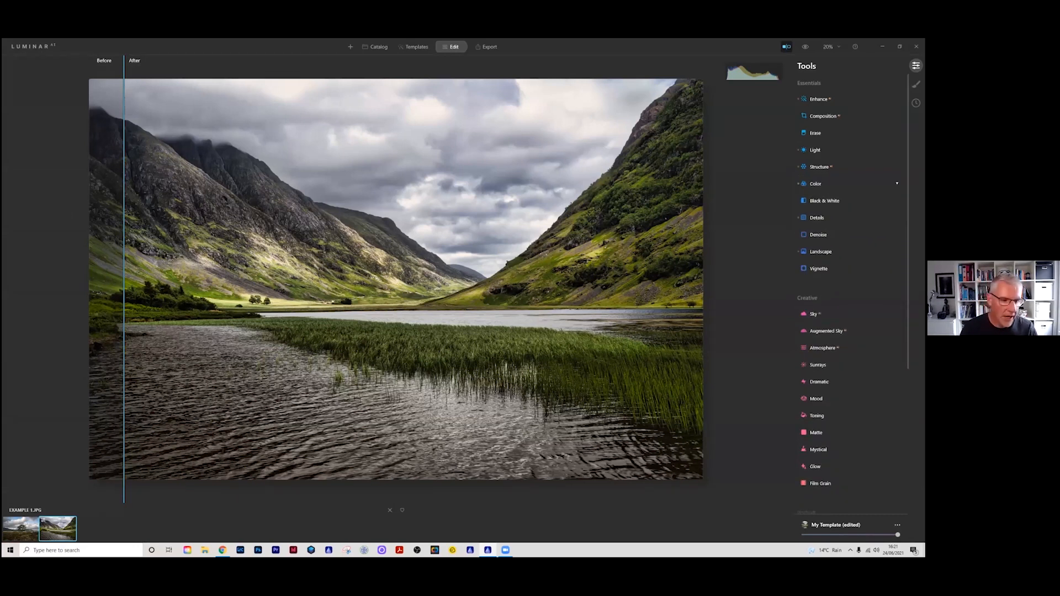
left_click(786, 46)
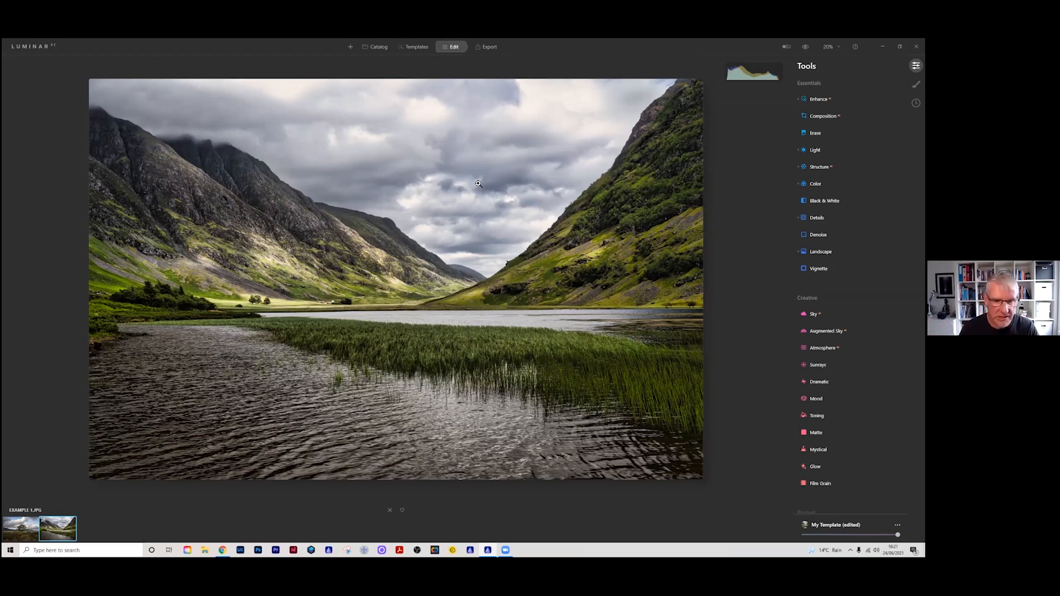
Step: Add a Basic local masking adjustment with Saturation at -32 and Shadows at -56
left_click(916, 85)
left_click(898, 66)
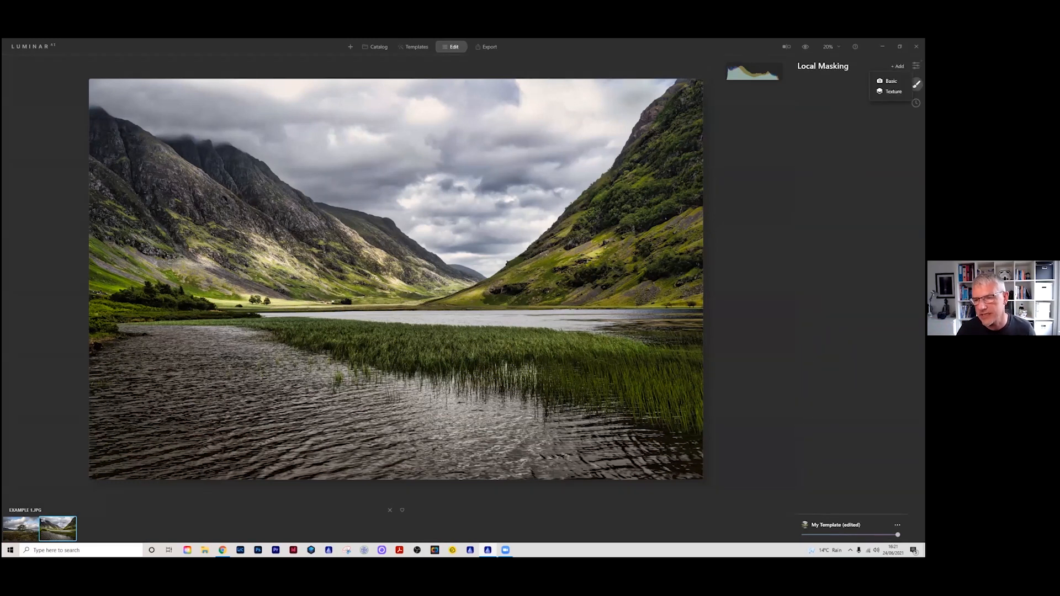
left_click(890, 81)
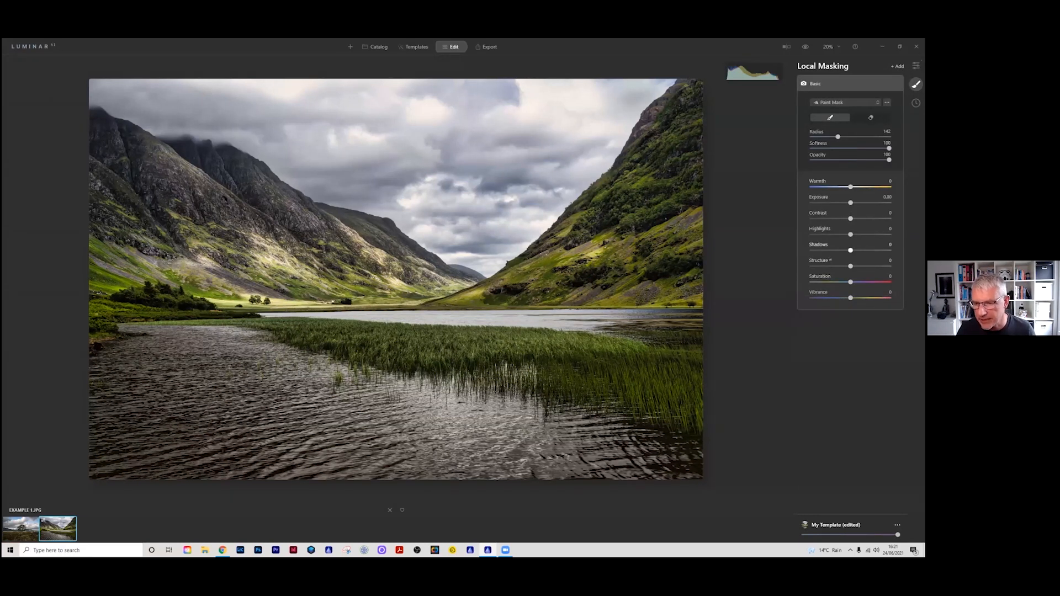
left_click_drag(850, 282, 841, 282)
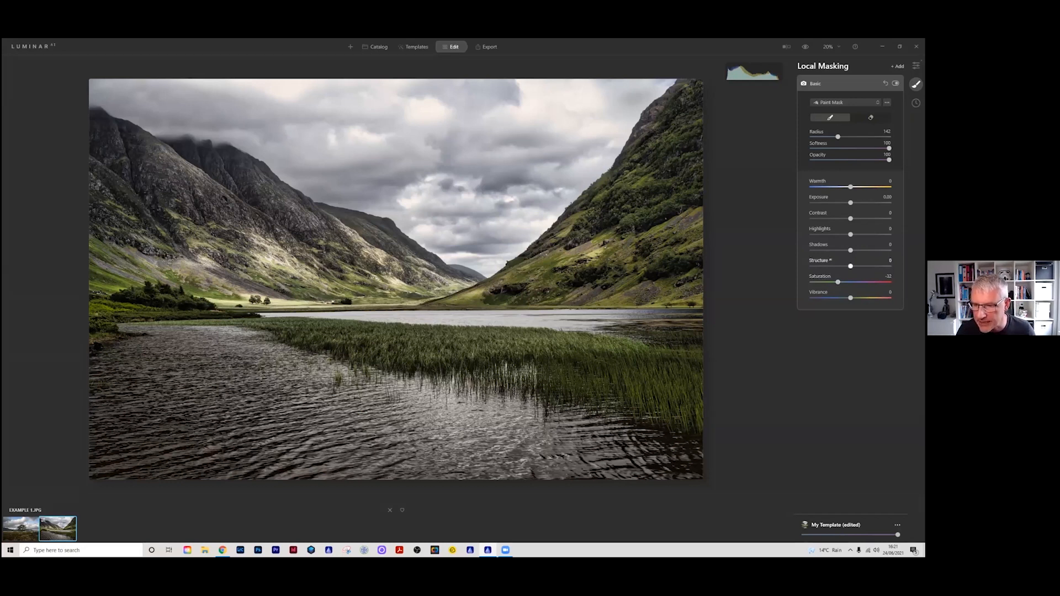
left_click_drag(850, 250, 824, 250)
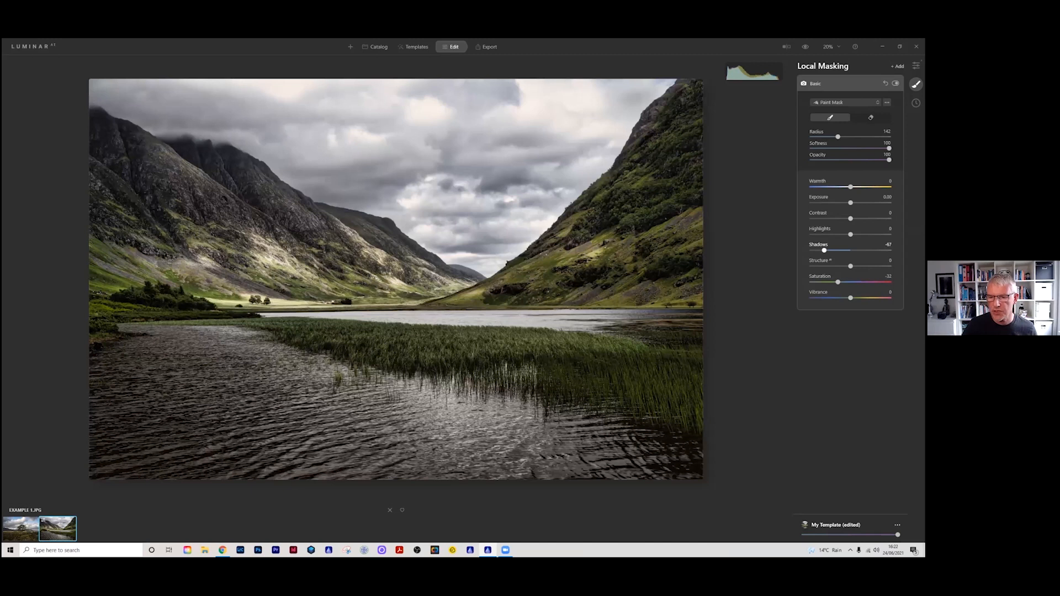
left_click_drag(824, 250, 828, 250)
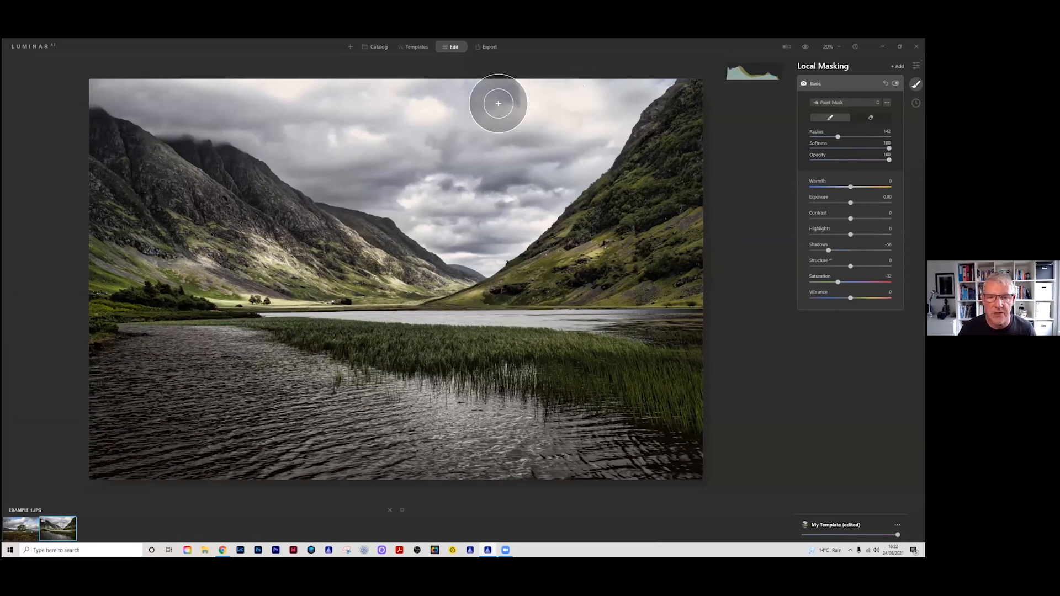
Step: Paint the Basic mask over the cloudy sky above the mountains and collapse the finished adjustment
mouse_move(464, 106)
left_mouse_down()
mouse_move(283, 106)
mouse_move(118, 88)
mouse_move(138, 101)
mouse_move(238, 113)
mouse_move(311, 160)
left_mouse_up()
mouse_move(375, 176)
left_mouse_down()
mouse_move(320, 136)
mouse_move(457, 135)
mouse_move(288, 95)
mouse_move(586, 95)
mouse_move(641, 77)
mouse_move(498, 241)
mouse_move(480, 243)
mouse_move(384, 188)
mouse_move(523, 190)
mouse_move(464, 159)
mouse_move(503, 141)
mouse_move(569, 147)
mouse_move(655, 67)
mouse_move(614, 101)
mouse_move(604, 132)
mouse_move(511, 205)
mouse_move(469, 208)
mouse_move(378, 183)
mouse_move(209, 90)
mouse_move(61, 72)
left_mouse_up()
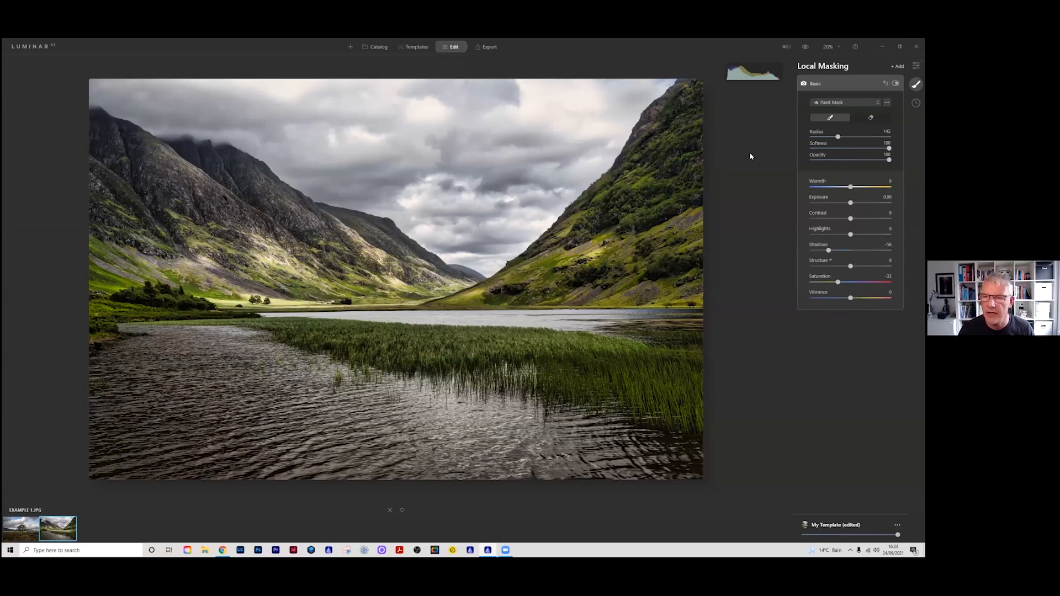
left_click(832, 83)
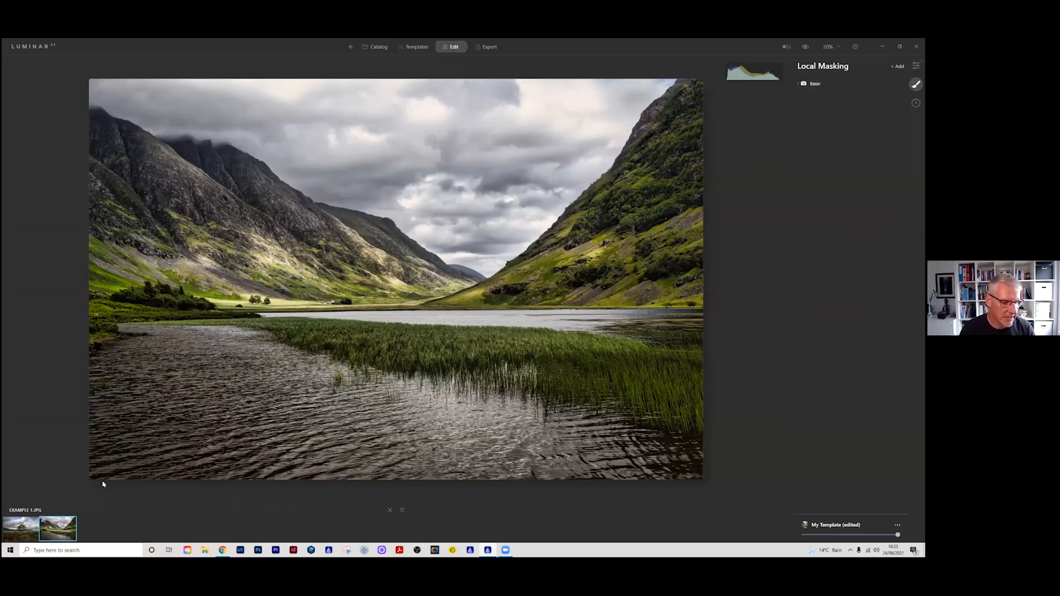
Step: Open the lone tree photo EXAMPLE 1-2.JPG and apply the saved template Clean & Crisp
left_click(23, 531)
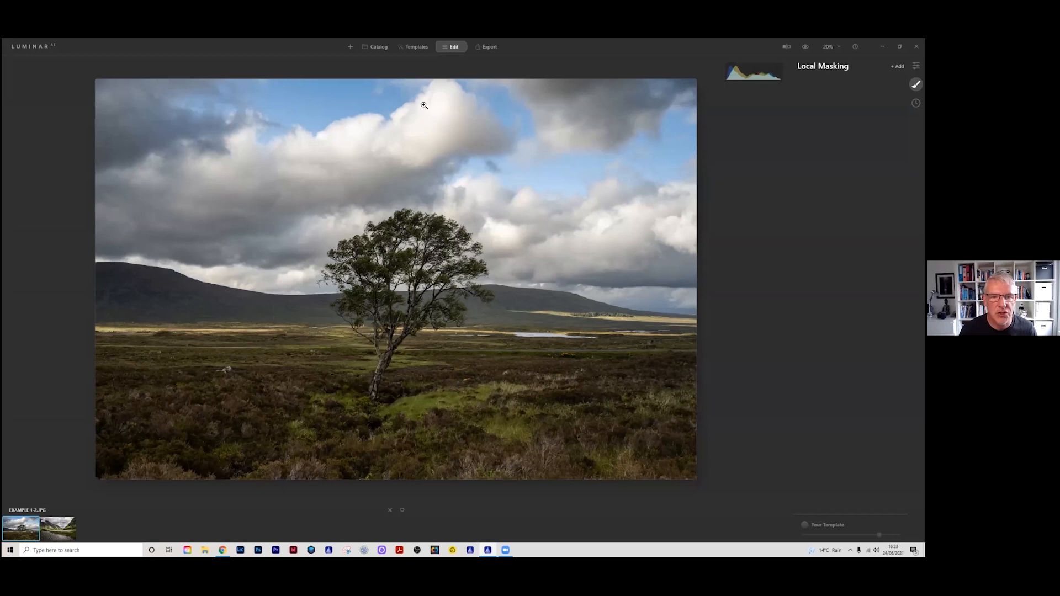
left_click(415, 46)
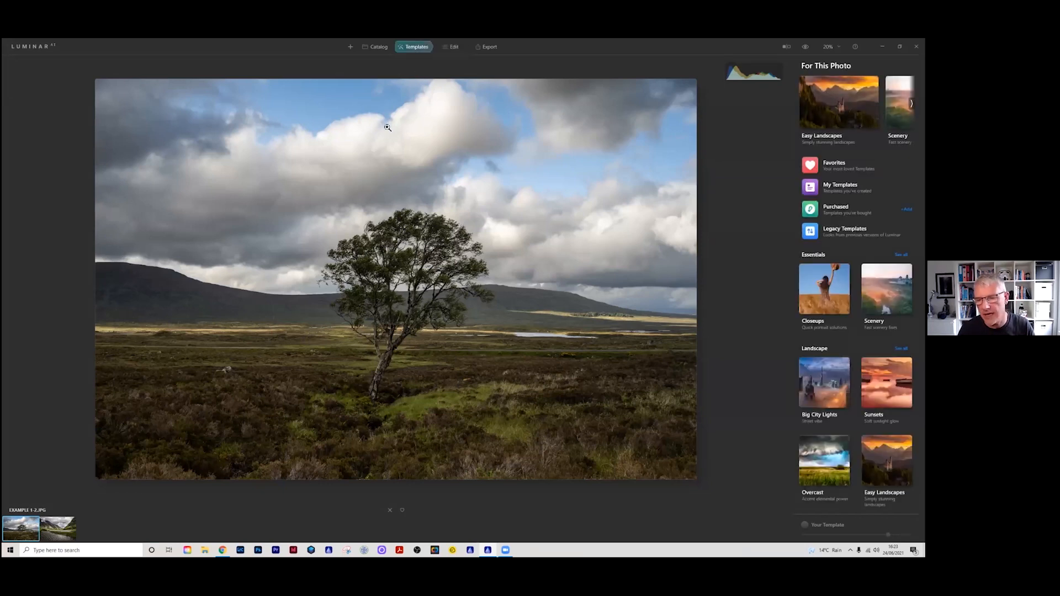
left_click(845, 186)
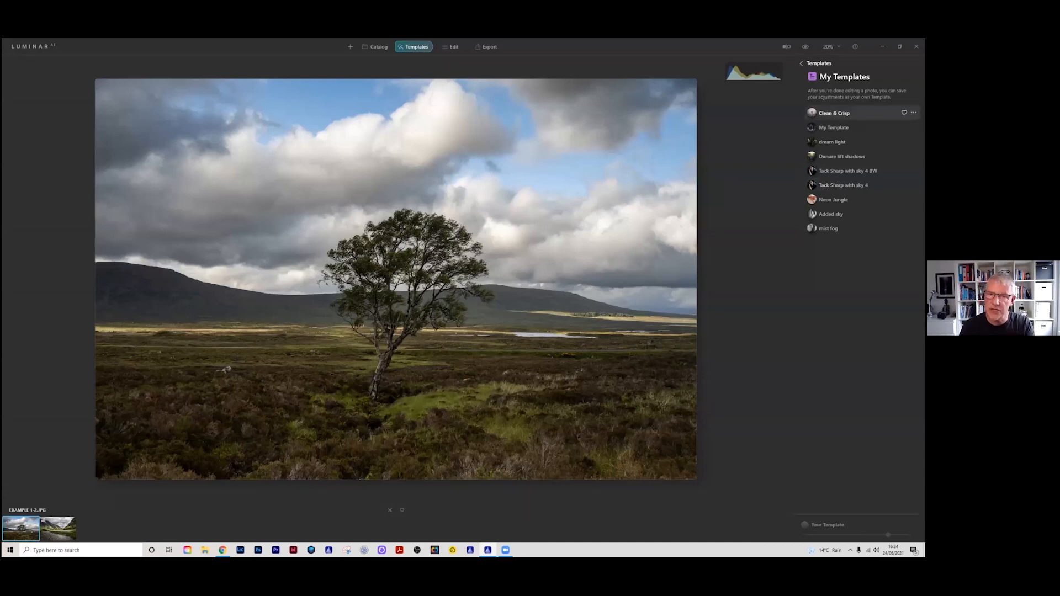
left_click(834, 113)
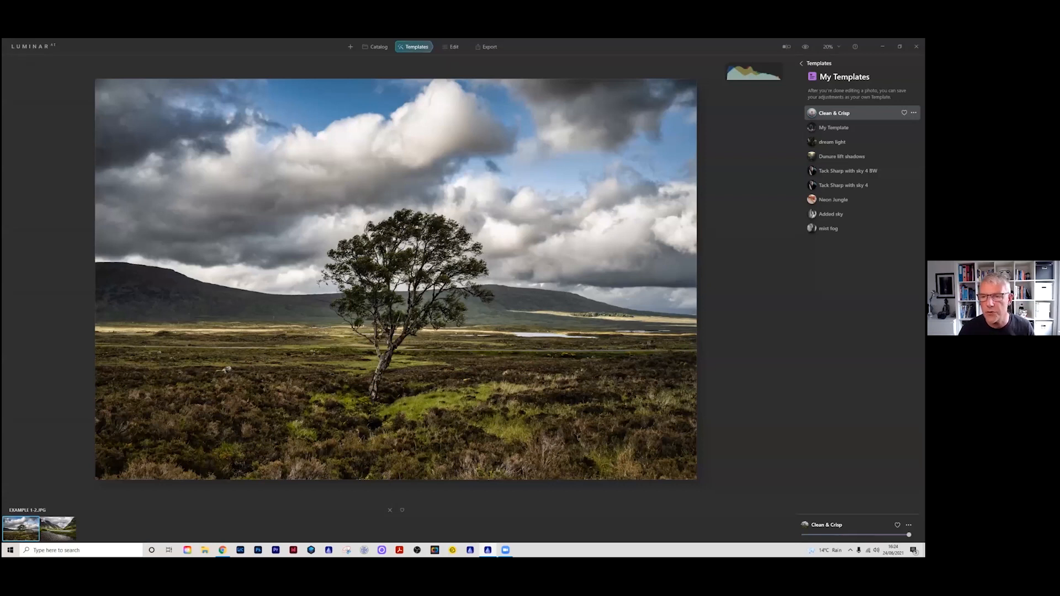
Step: Compare the tree photo before and after the Clean & Crisp template by sweeping the split divider across it
left_click(786, 47)
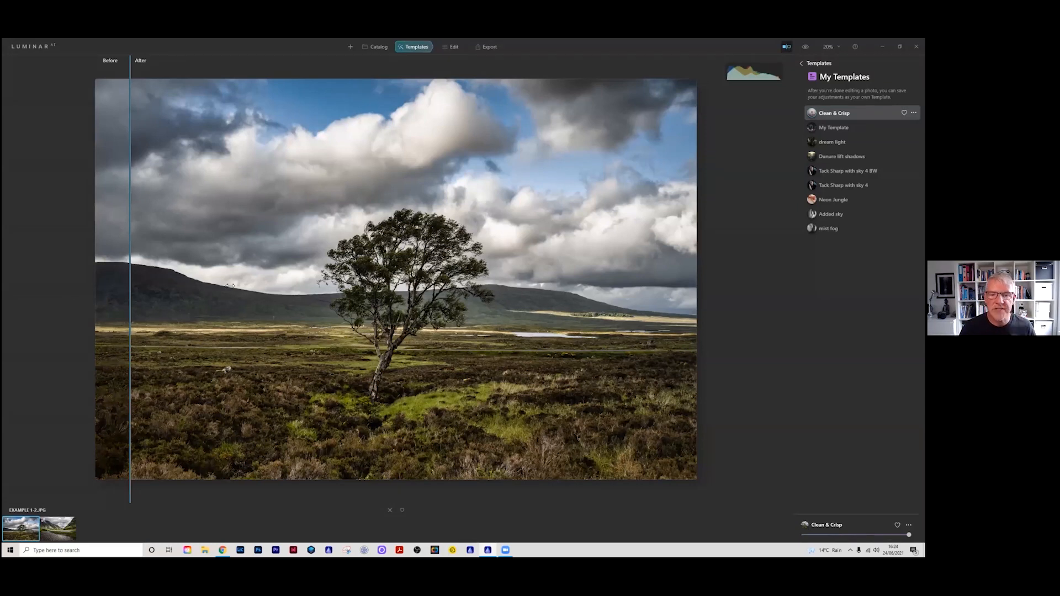
left_click_drag(116, 284, 129, 310)
left_click_drag(263, 265, 545, 283)
left_click_drag(114, 275, 115, 275)
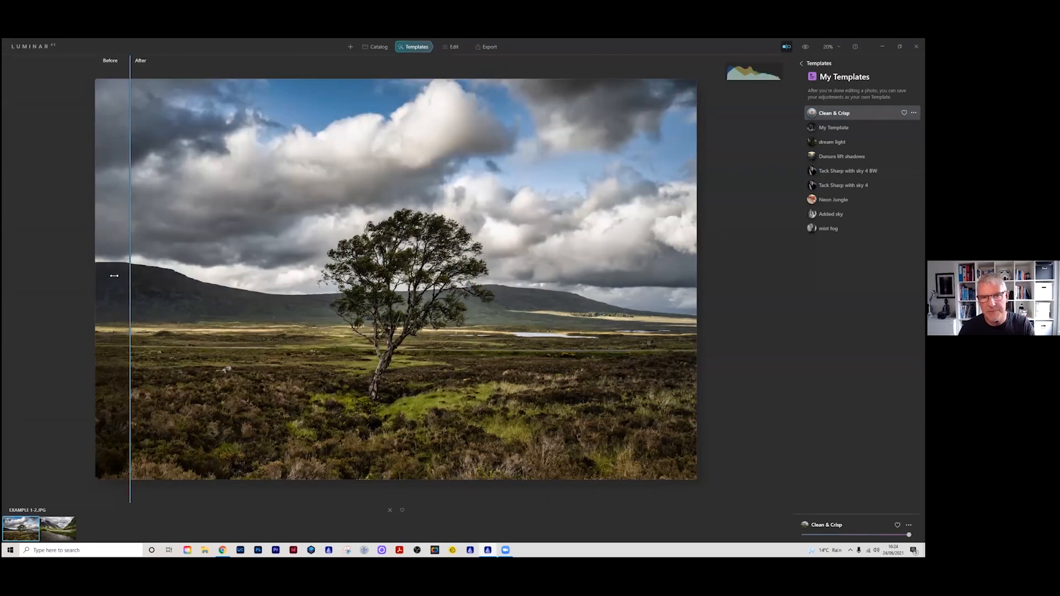
left_click_drag(747, 320, 130, 309)
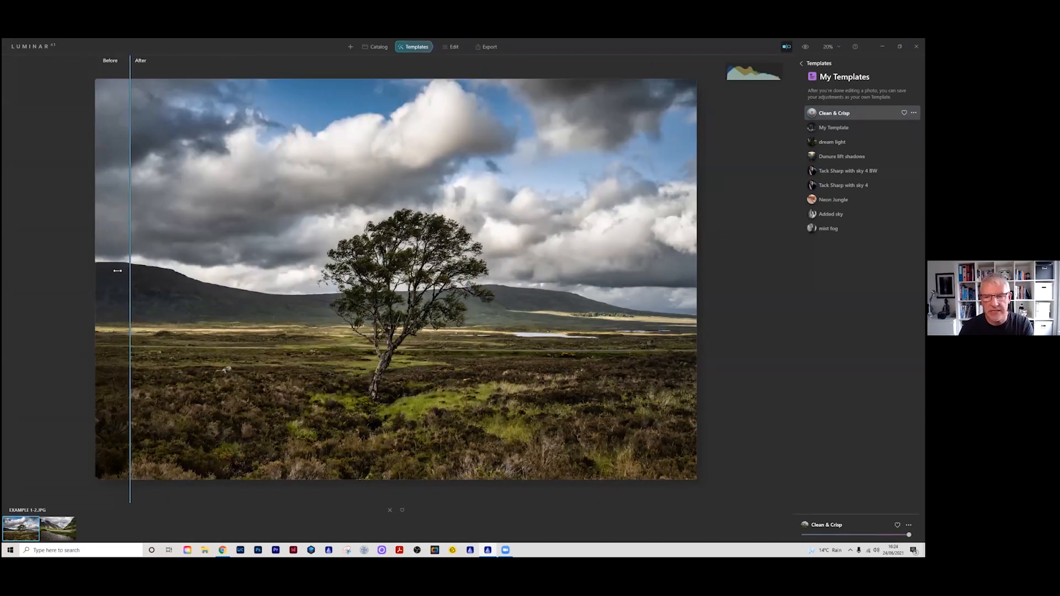
Step: Return the tree photo to editing, turn off the before/after split and show the full list of editing tools
left_click(453, 47)
left_click(787, 48)
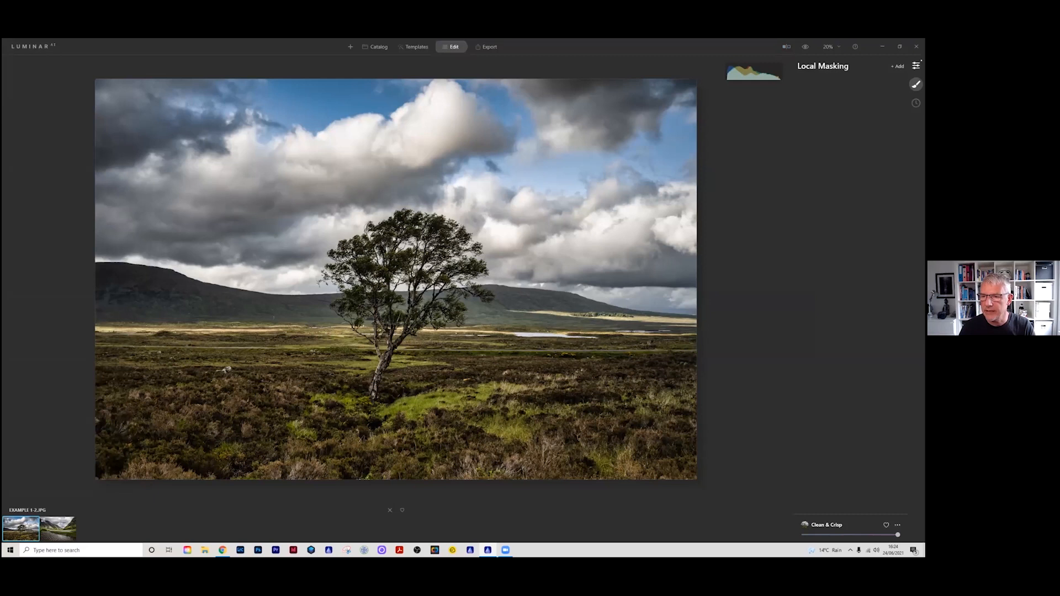
left_click(916, 65)
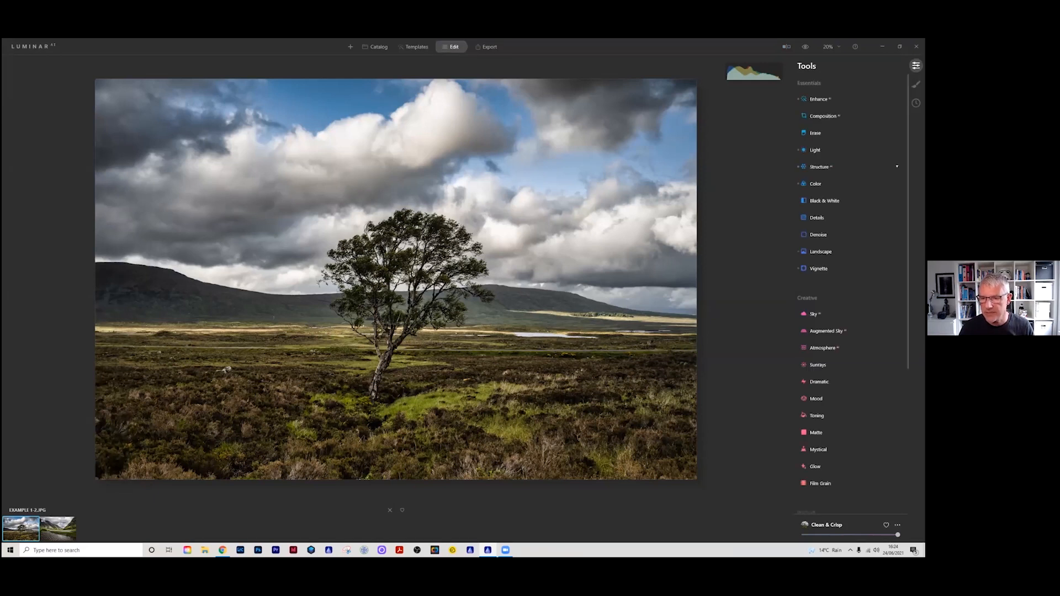